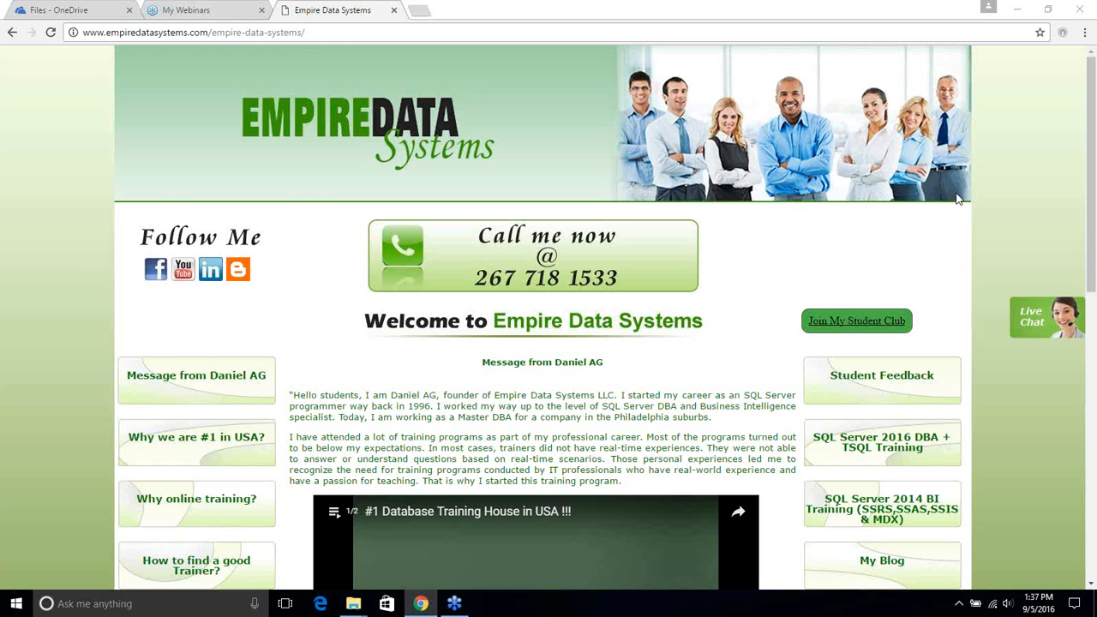
# Switch Chrome to the 'Files - OneDrive' tab listing the account's folders
pyautogui.click(106, 12)
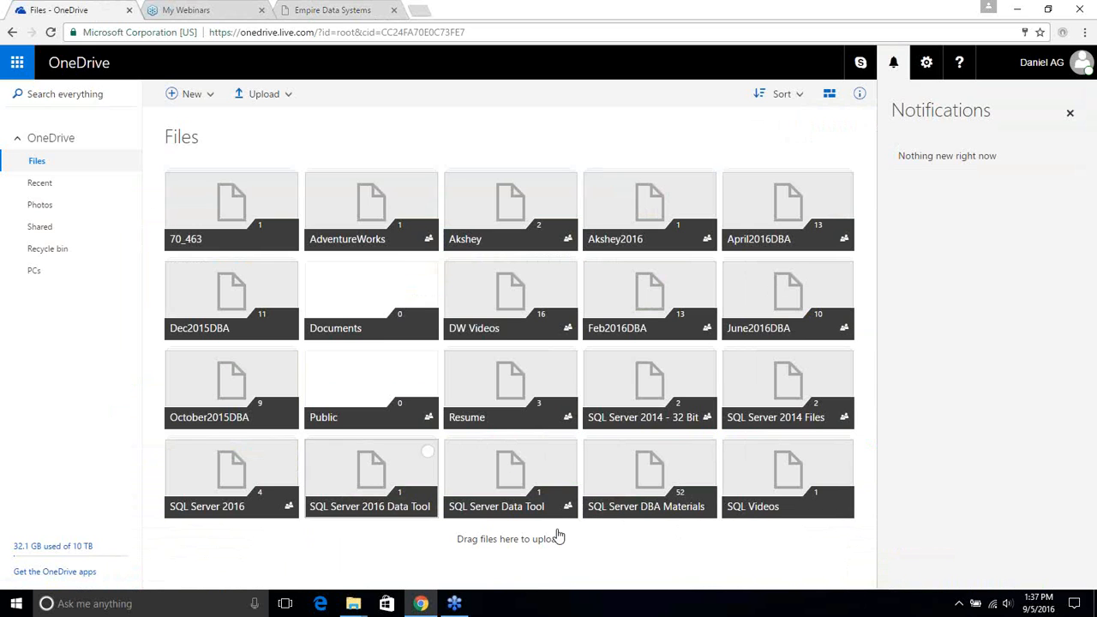
# Open OneDrive's SQL Server 2016 folder, view the installer file's actions, then minimize Chrome
pyautogui.click(259, 497)
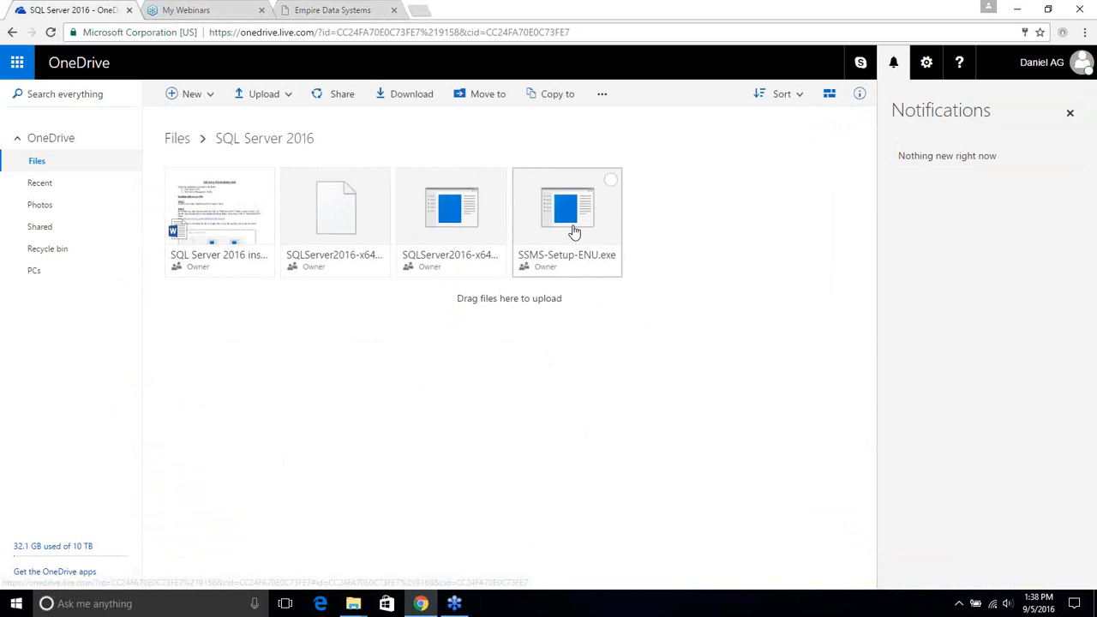
pyautogui.click(440, 214)
pyautogui.rightClick(439, 214)
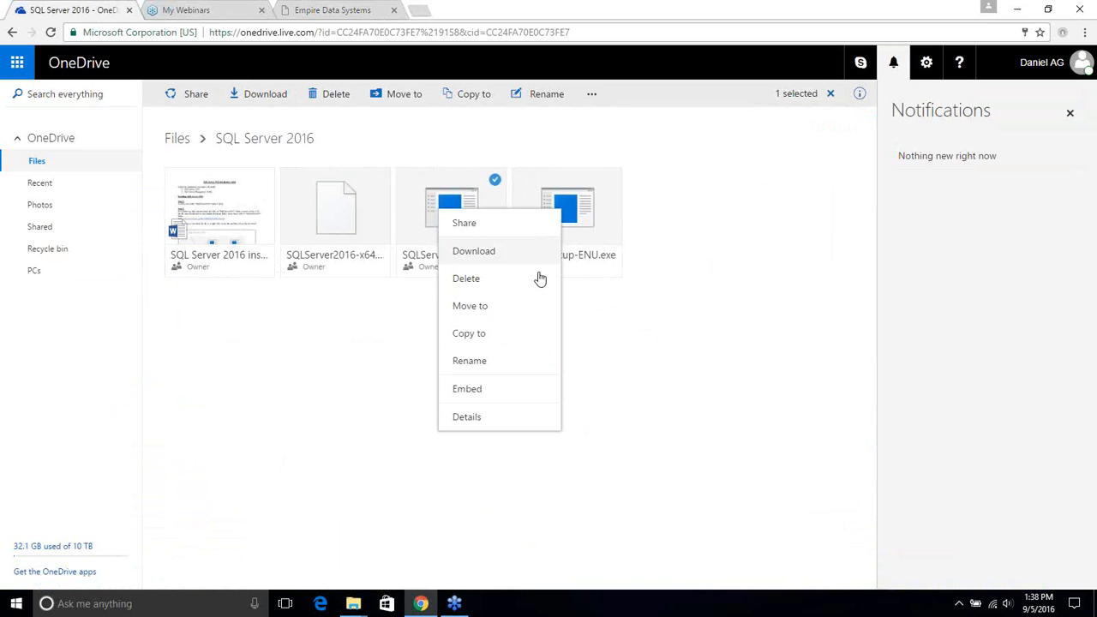
pyautogui.click(790, 290)
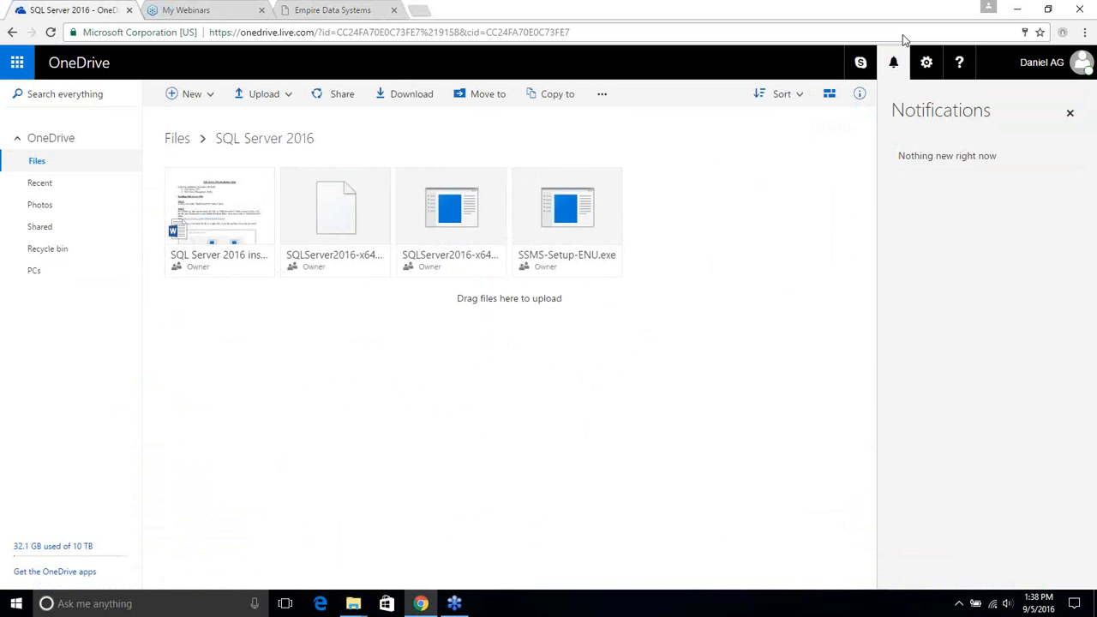
pyautogui.click(1023, 8)
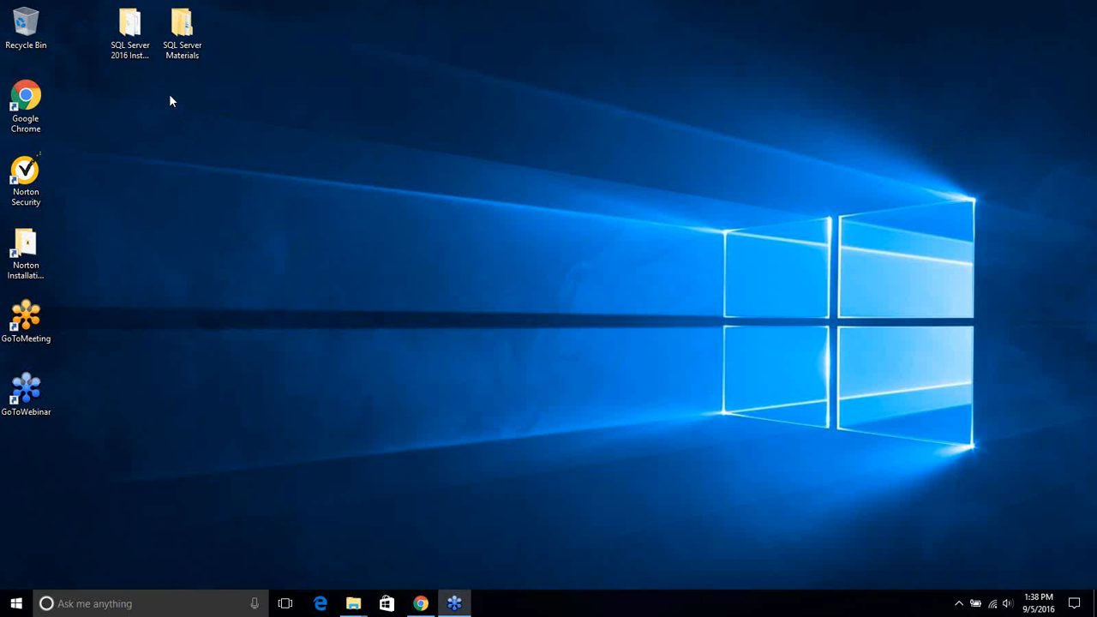
# Open the local SQL Server 2016 Installation folder maximized and select SQLServer2016-x64-ENU
pyautogui.doubleClick(134, 56)
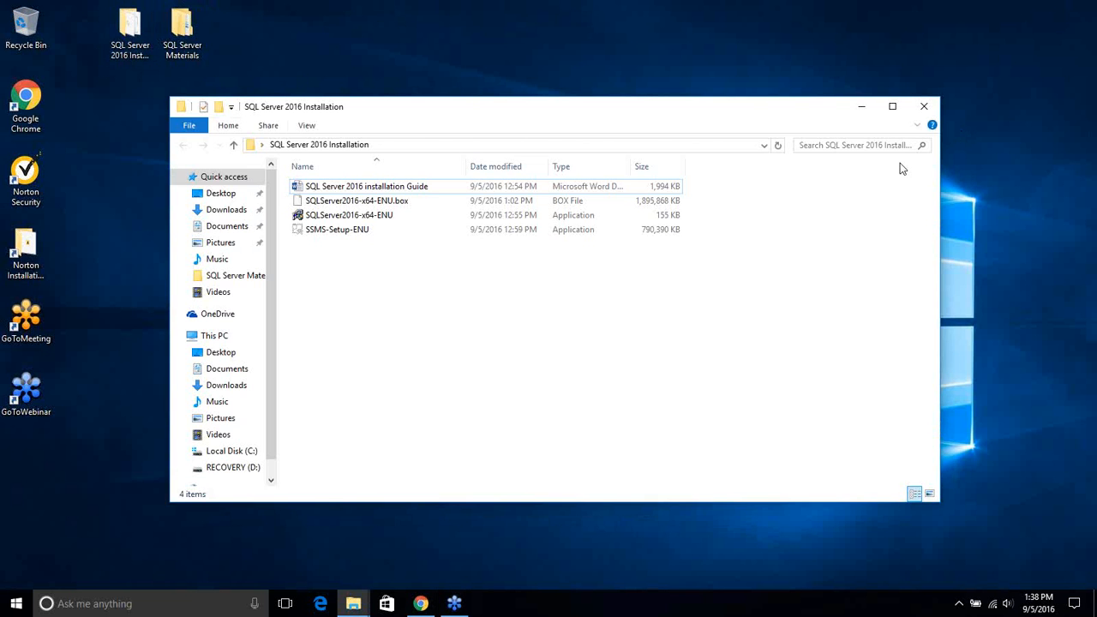
pyautogui.click(892, 107)
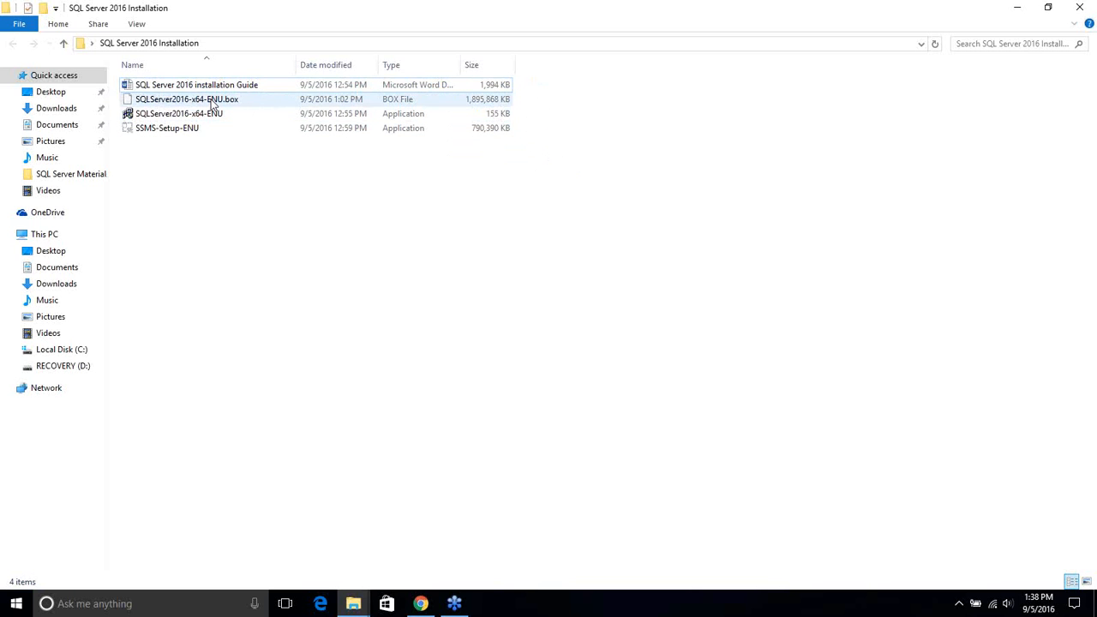
pyautogui.moveTo(211, 104)
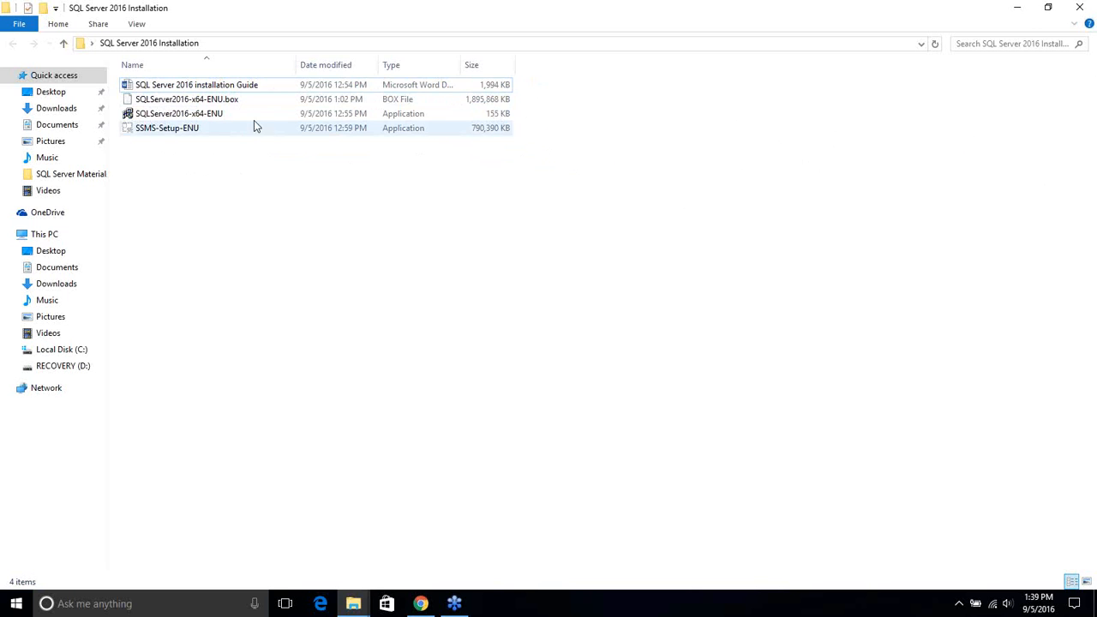
pyautogui.click(198, 120)
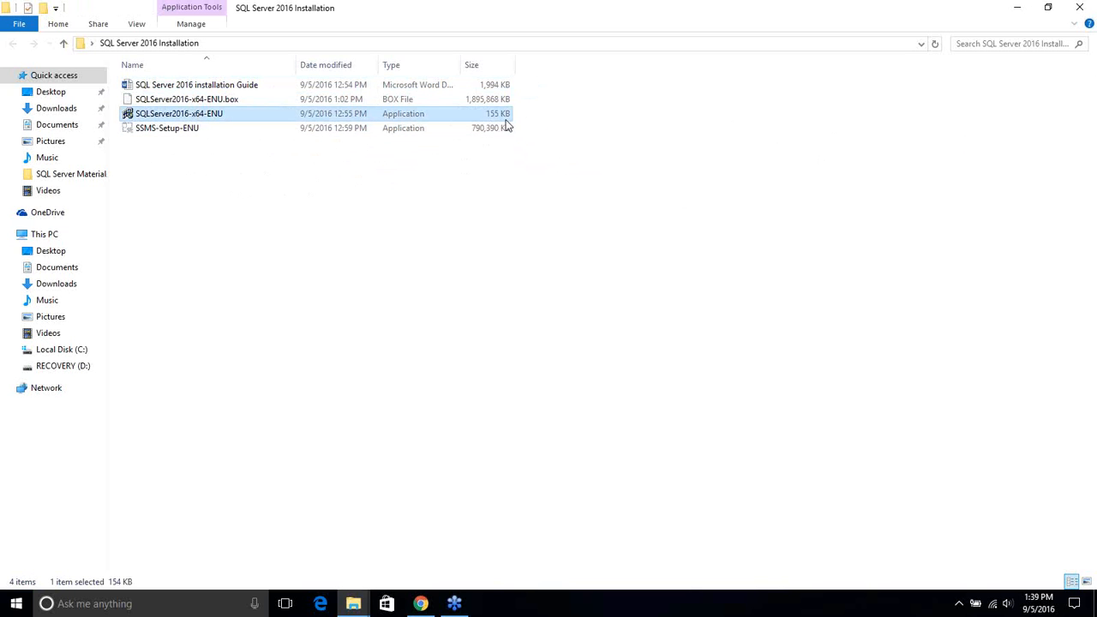
# Run SQLServer2016-x64-ENU as administrator, extract to the default folder, and select the new folder
pyautogui.rightClick(198, 124)
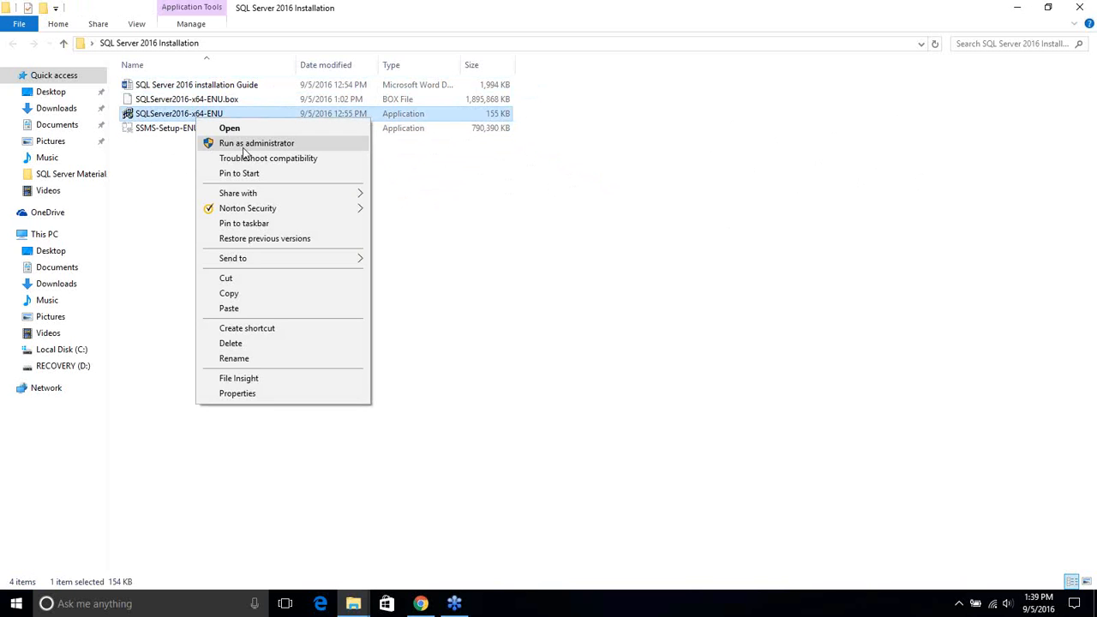
pyautogui.click(244, 148)
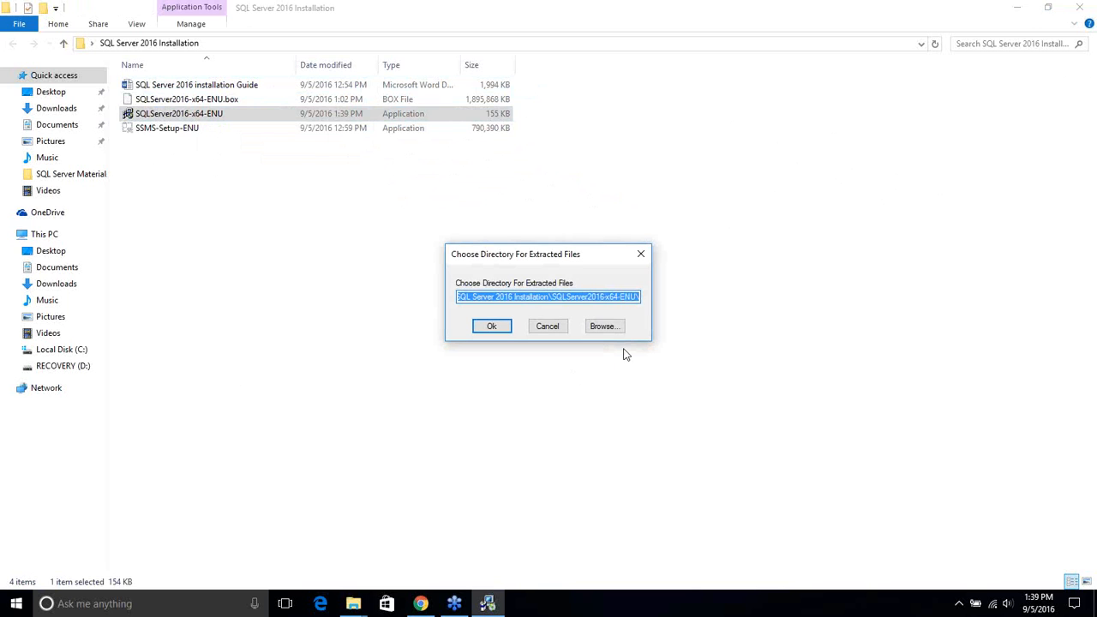
pyautogui.click(557, 297)
pyautogui.moveTo(555, 296); pyautogui.dragTo(662, 298)
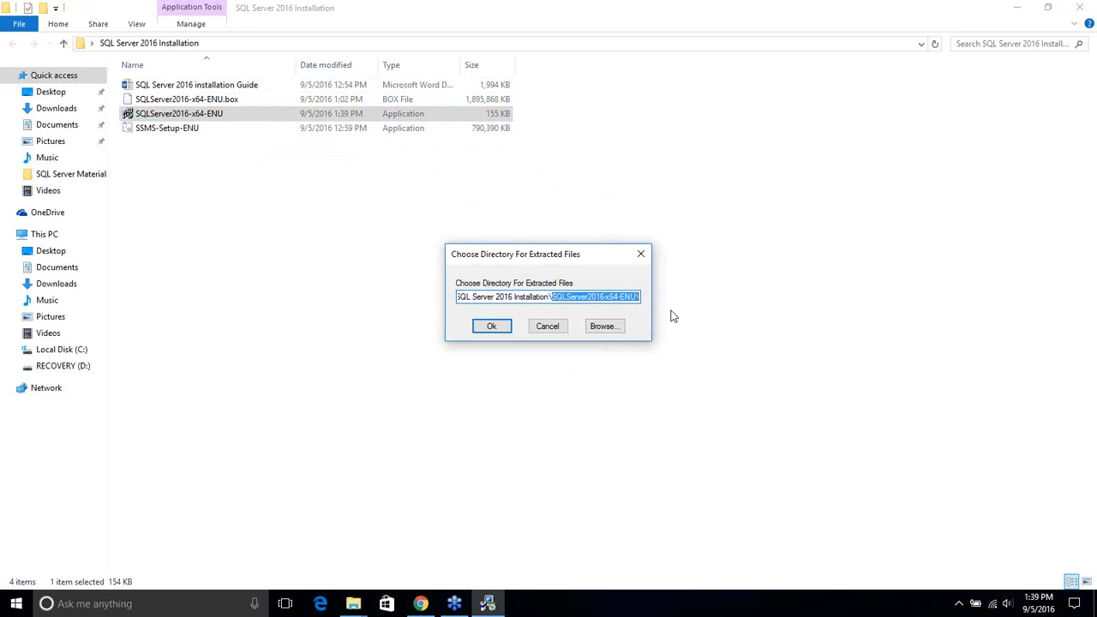
pyautogui.click(504, 332)
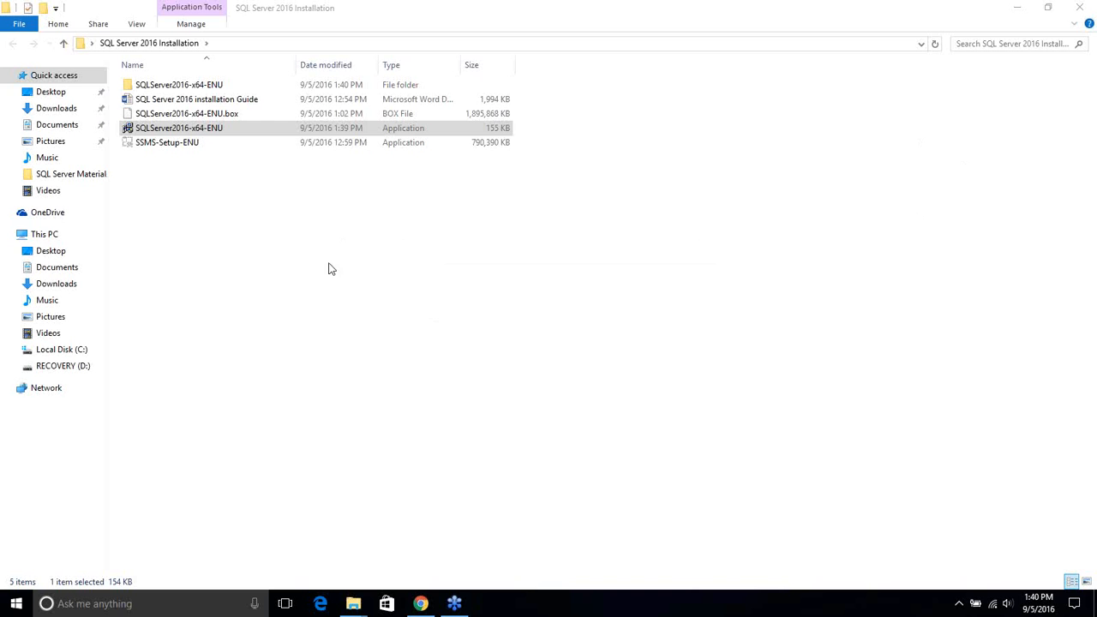
pyautogui.click(196, 86)
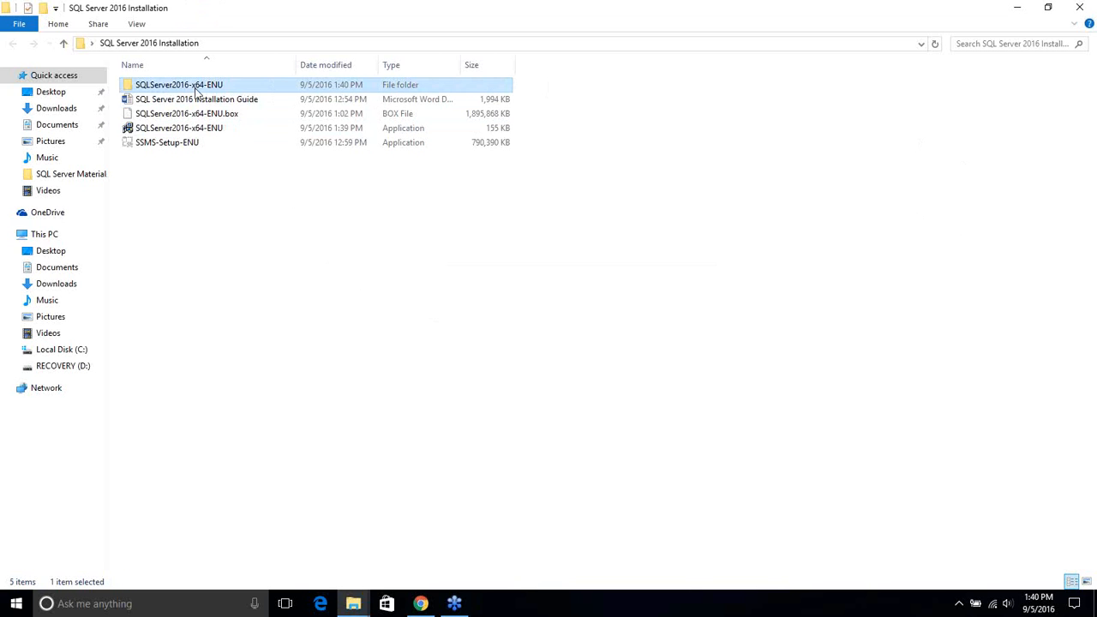
# Open the extracted SQLServer2016-x64-ENU folder, close the Installation Center, and run SETUP as administrator
pyautogui.doubleClick(195, 86)
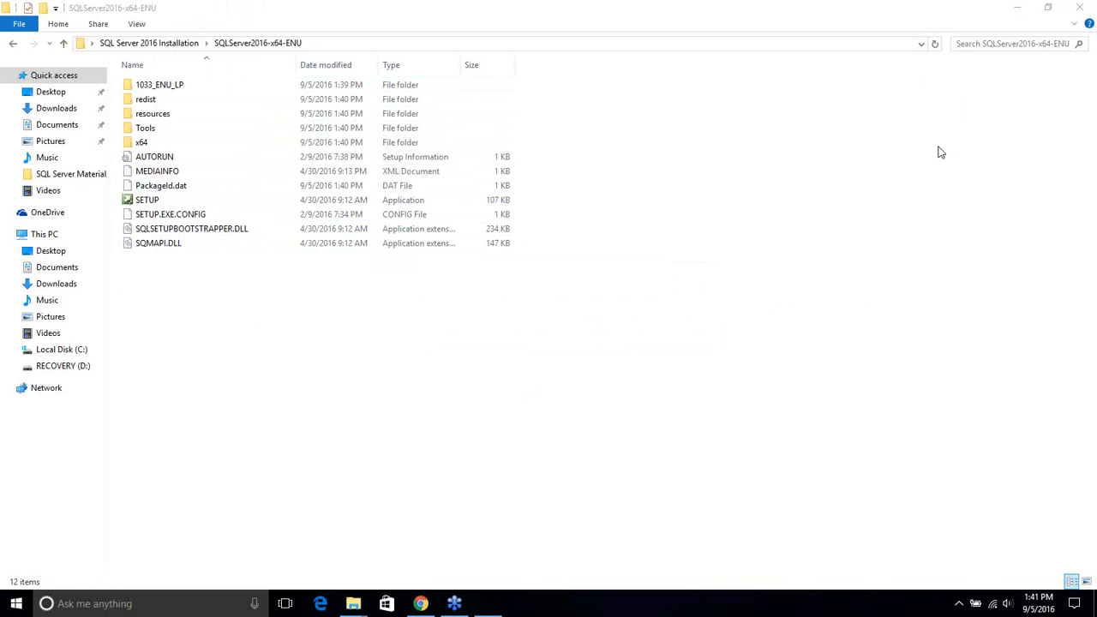
pyautogui.click(536, 10)
pyautogui.rightClick(146, 202)
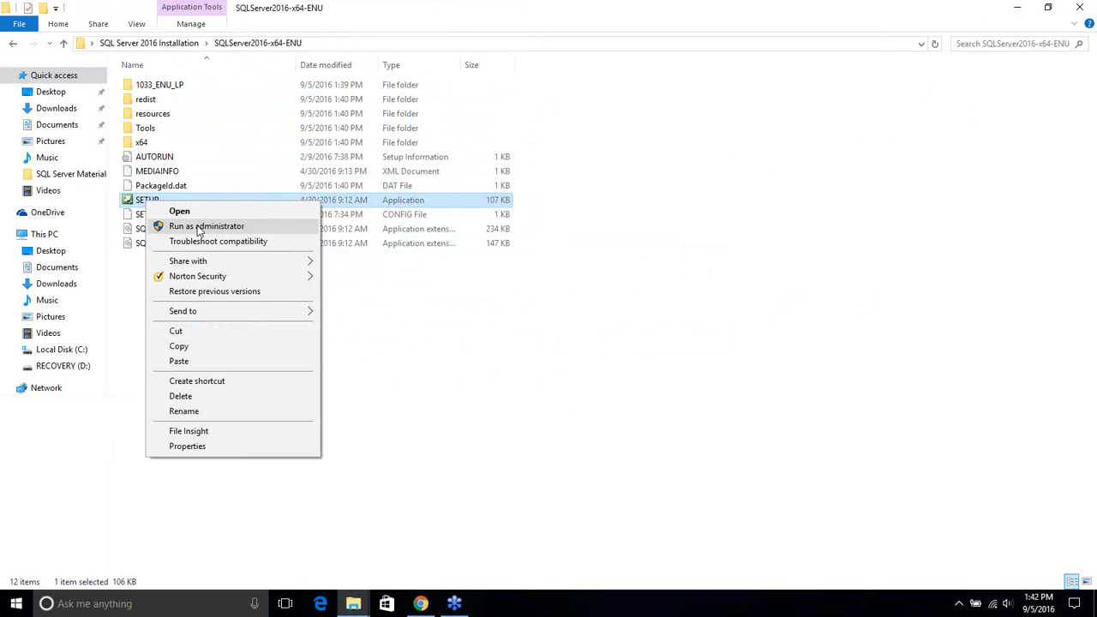
pyautogui.click(198, 226)
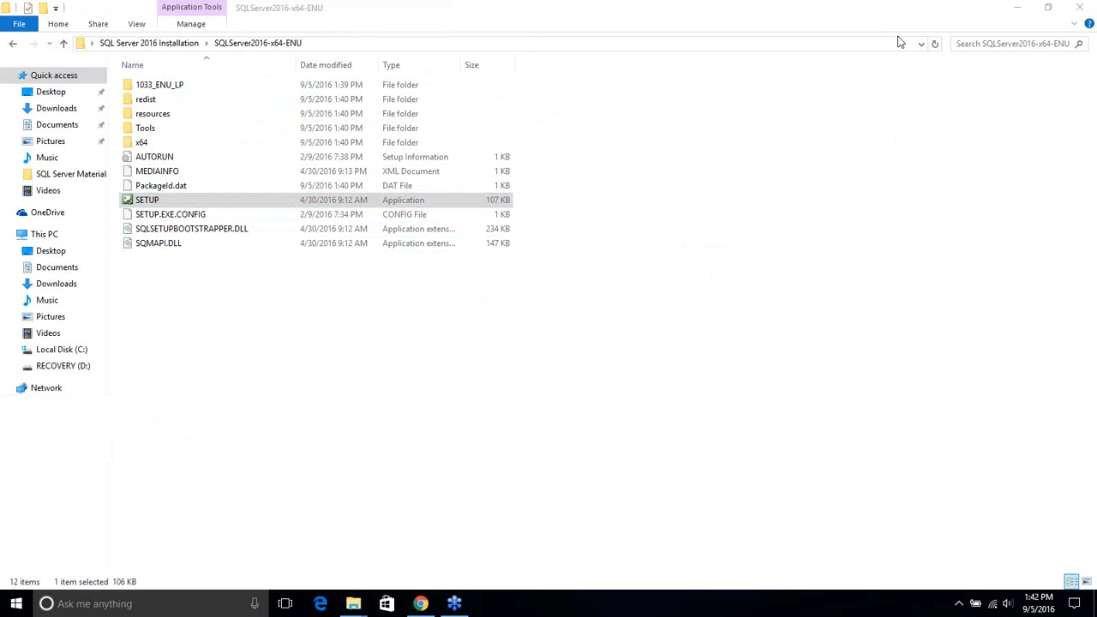
# Minimize File Explorer and wait on the desktop until the Installation Center's Planning page opens
pyautogui.click(1017, 11)
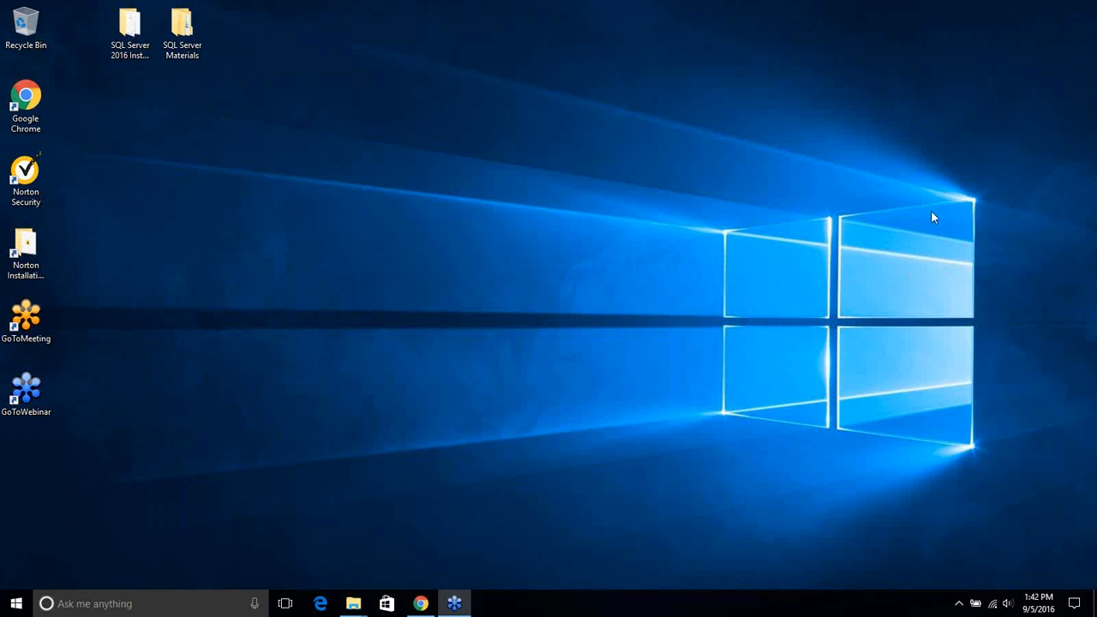
pyautogui.click(741, 470)
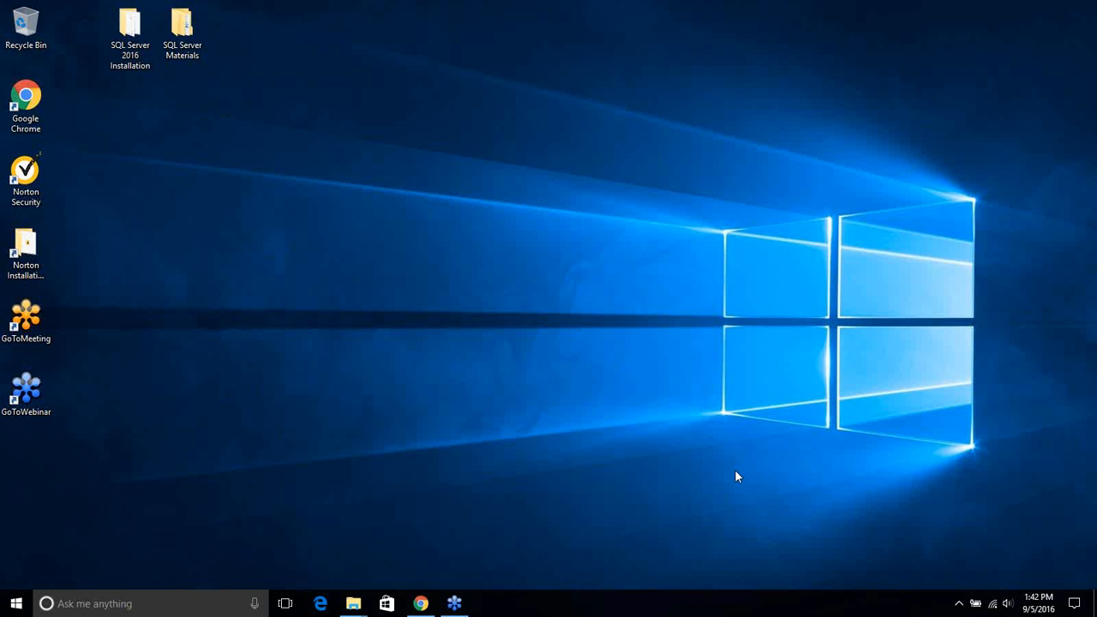
pyautogui.moveTo(353, 606)
pyautogui.click(847, 485)
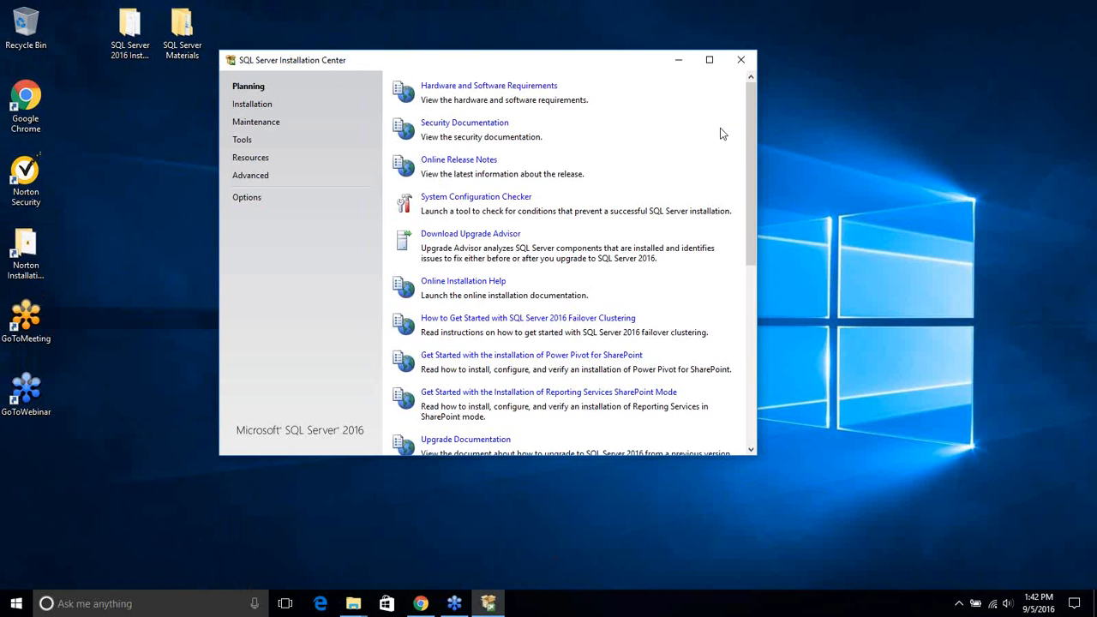
# Go to the Installation page and start a new stand-alone SQL Server installation
pyautogui.click(255, 107)
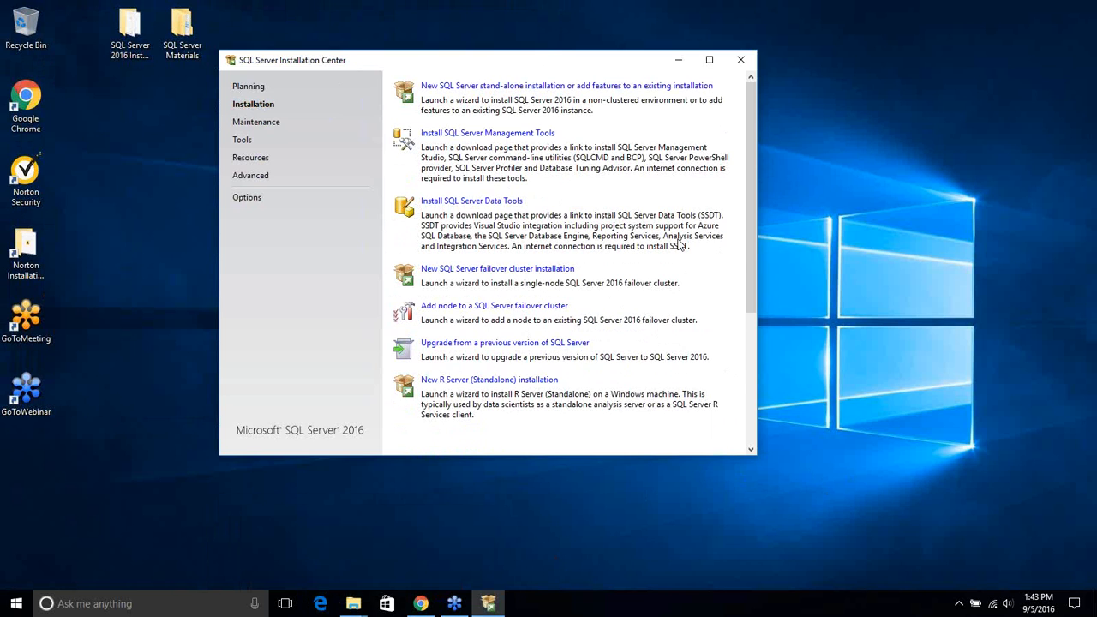
pyautogui.click(906, 349)
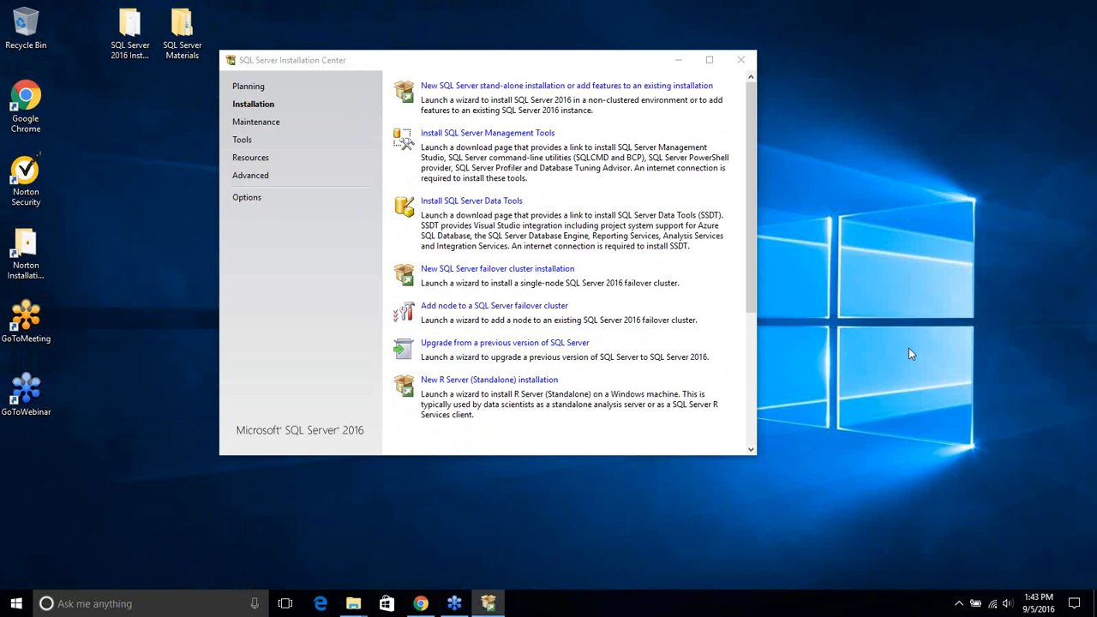
pyautogui.click(563, 90)
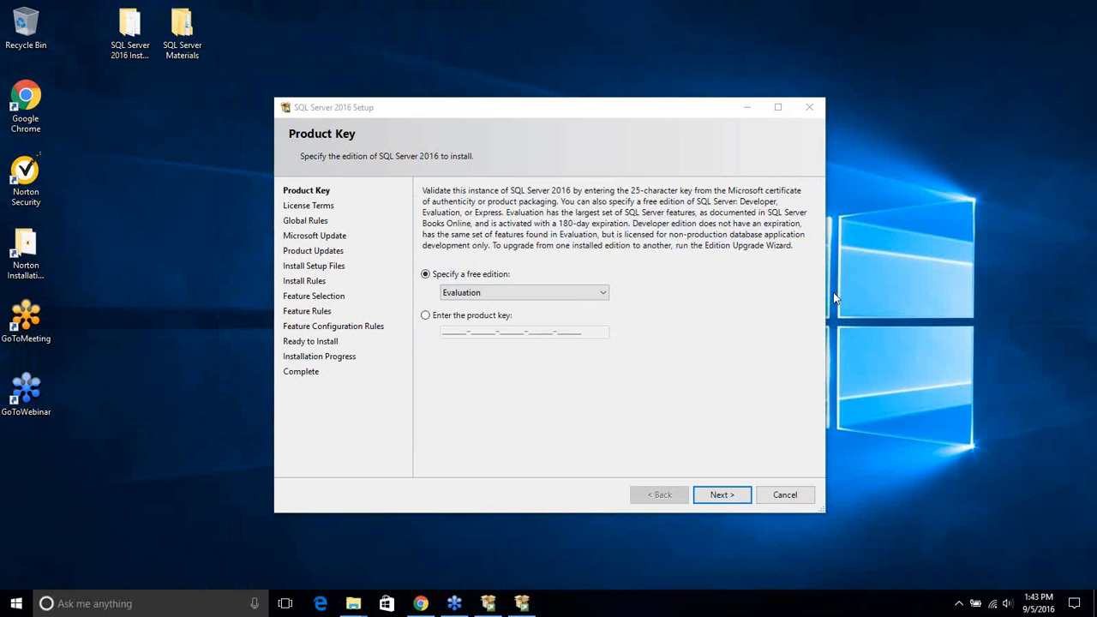
# Keep the free Evaluation edition on the Product Key page and continue
pyautogui.click(497, 293)
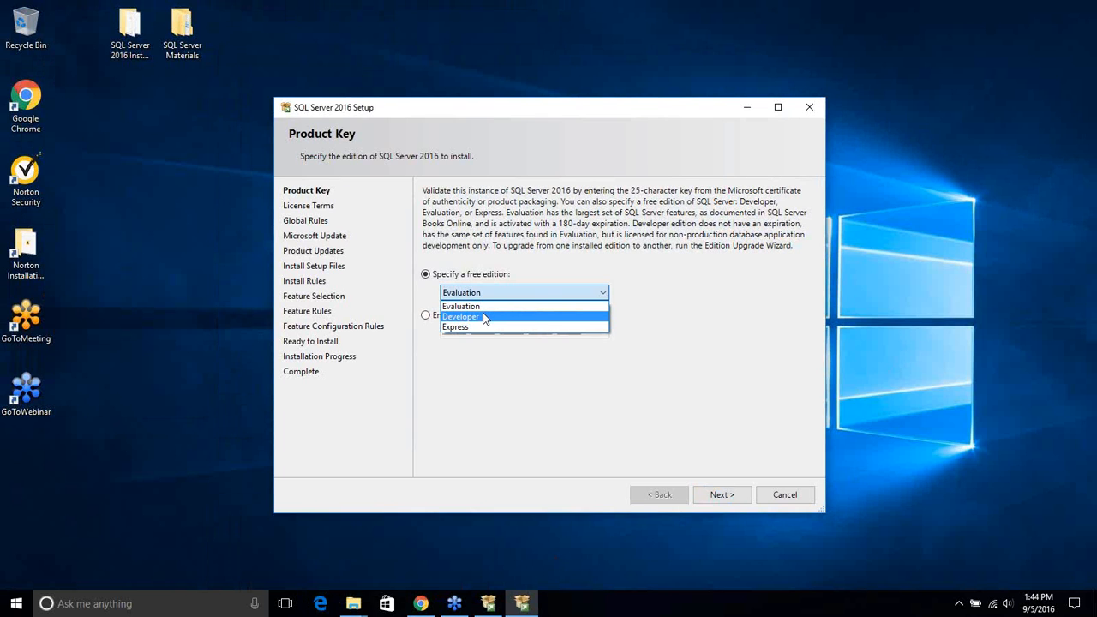
pyautogui.click(483, 311)
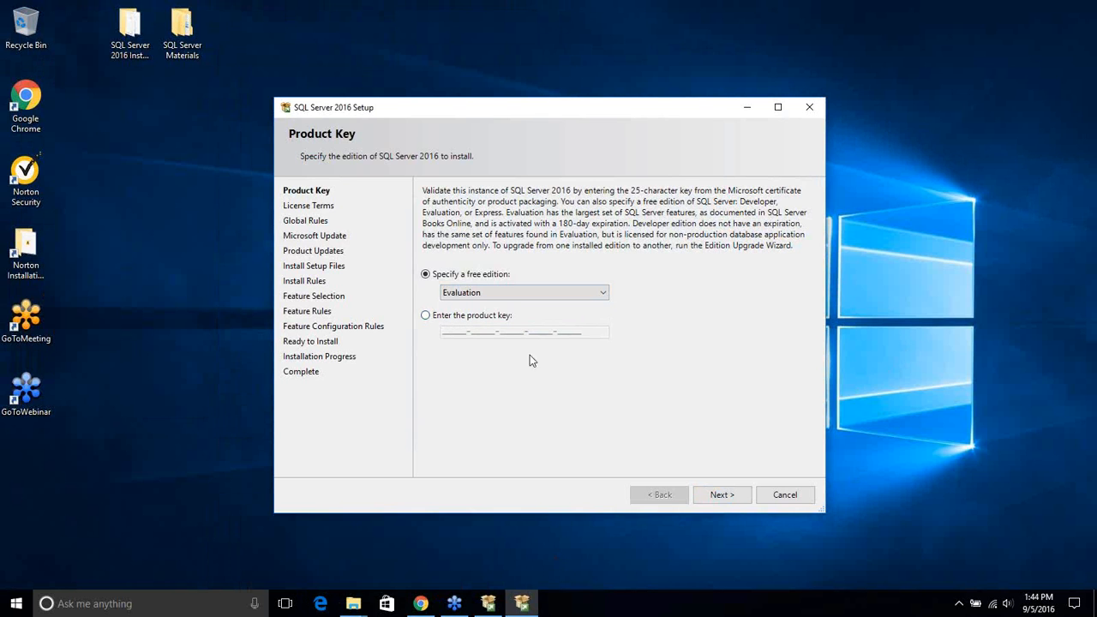
pyautogui.click(729, 494)
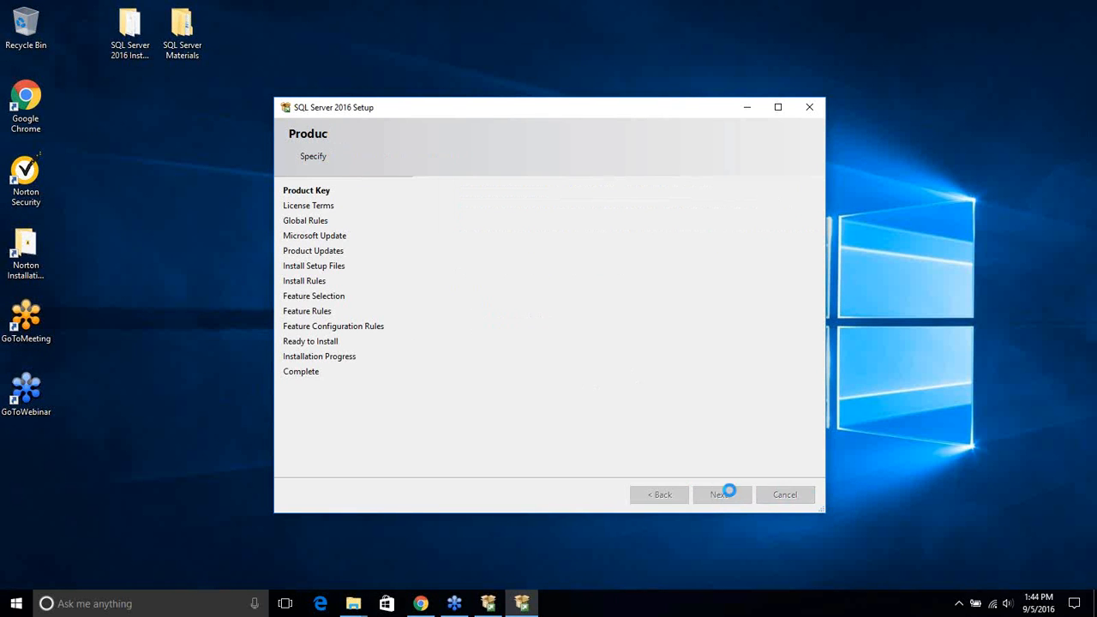
# Accept the license terms, enable Microsoft Update, and include the critical product update
pyautogui.click(496, 417)
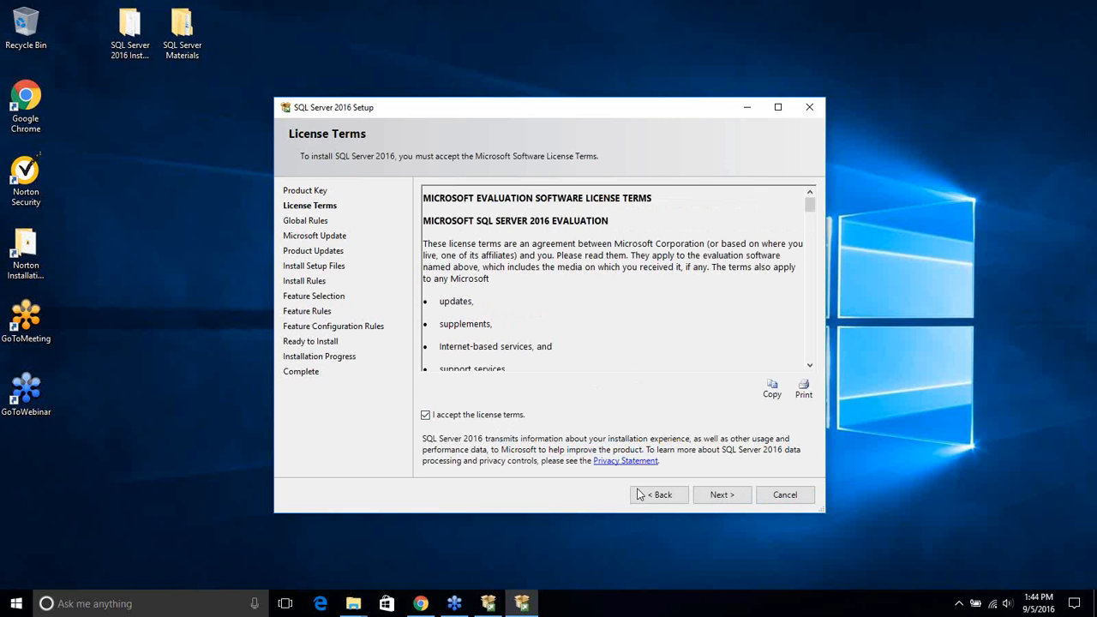
pyautogui.click(720, 495)
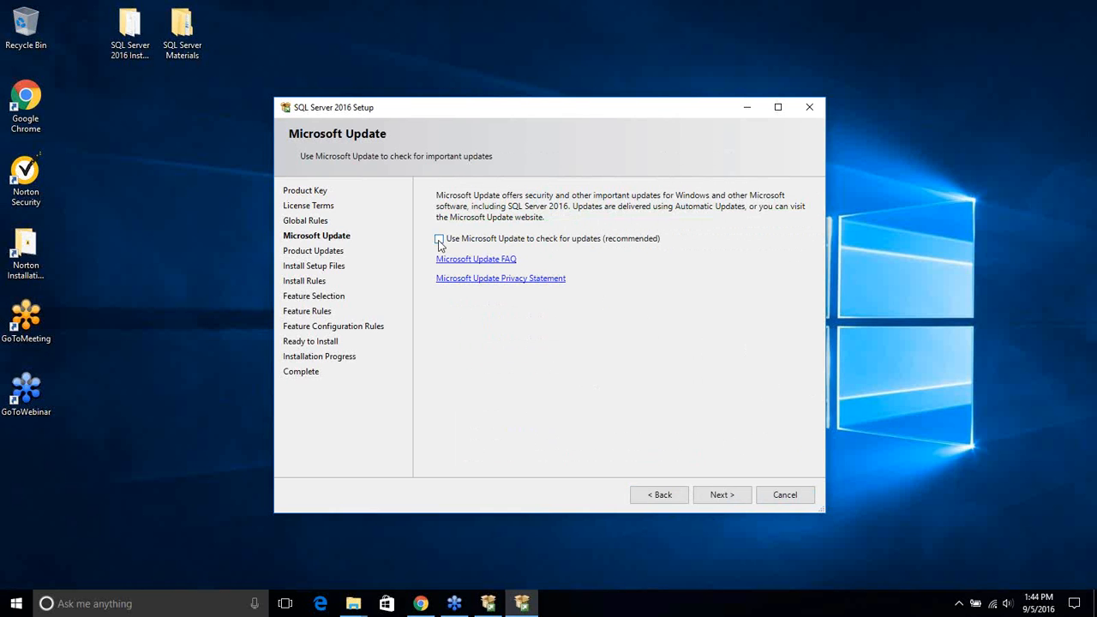
pyautogui.click(439, 241)
pyautogui.click(721, 495)
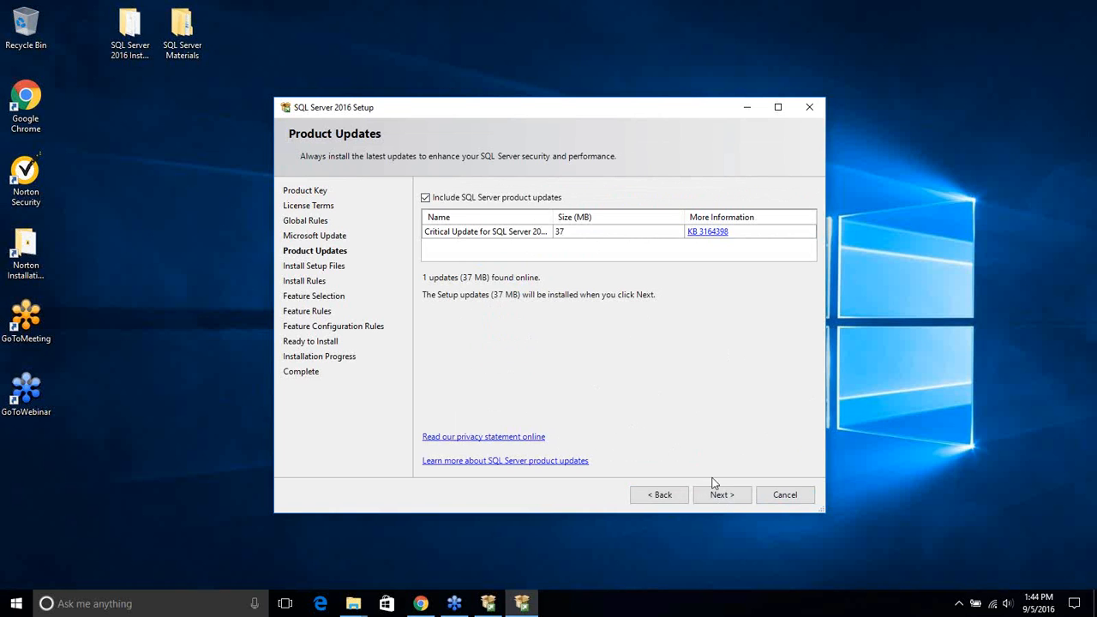
pyautogui.click(720, 496)
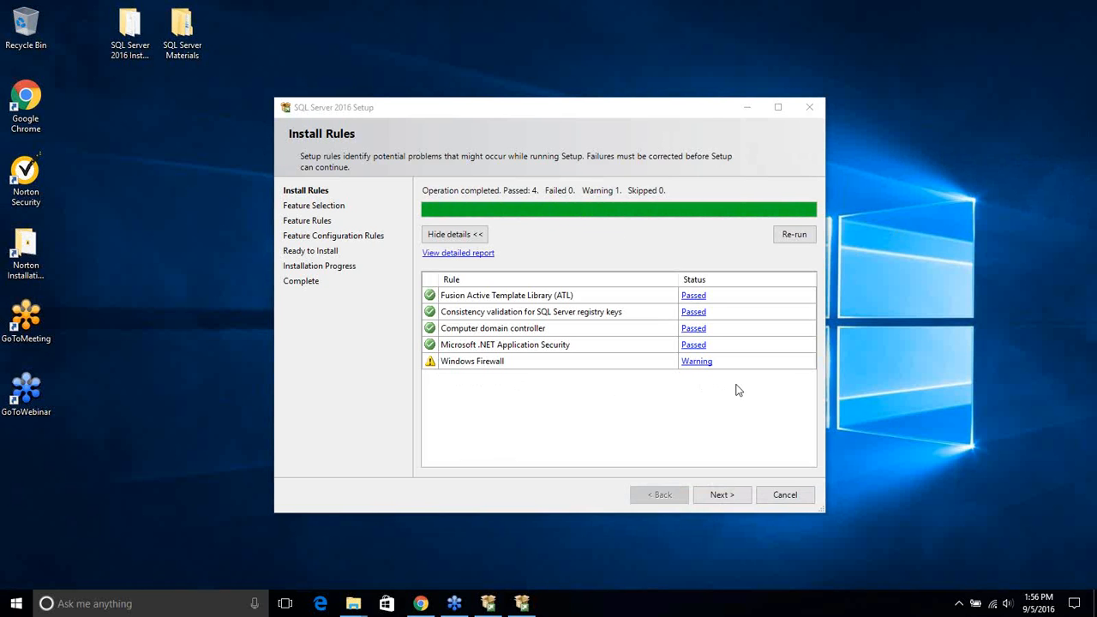
# Continue from the completed Install Rules check (one firewall warning) toward Feature Selection
pyautogui.click(731, 497)
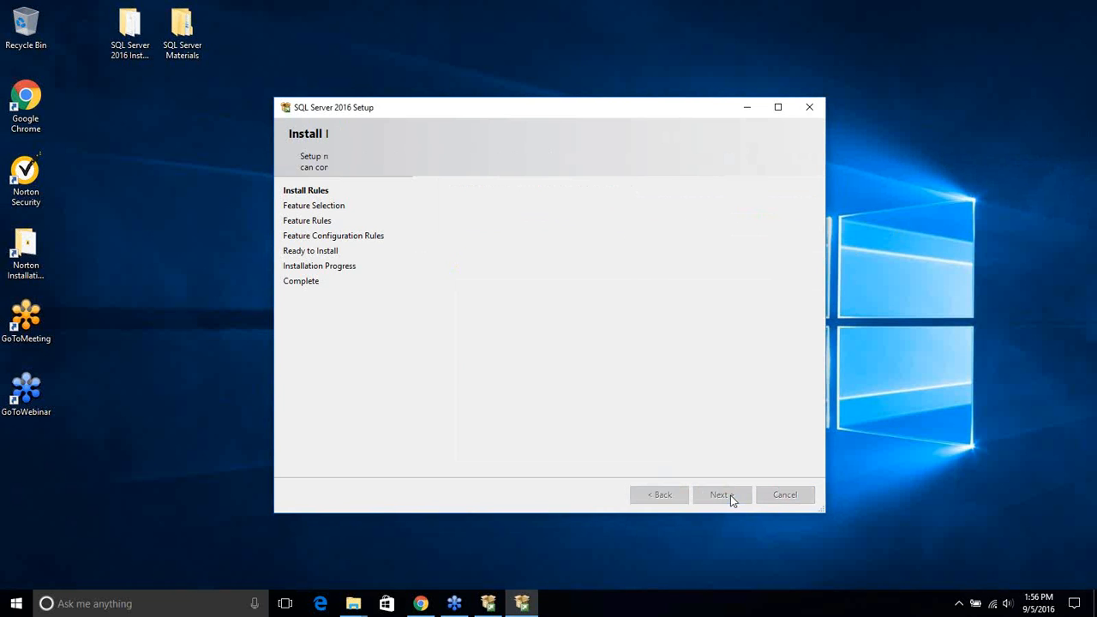
# Select all features except R Services (In-Database), PolyBase Query Service and R Server (Standalone), needing 4897 MB
pyautogui.click(778, 108)
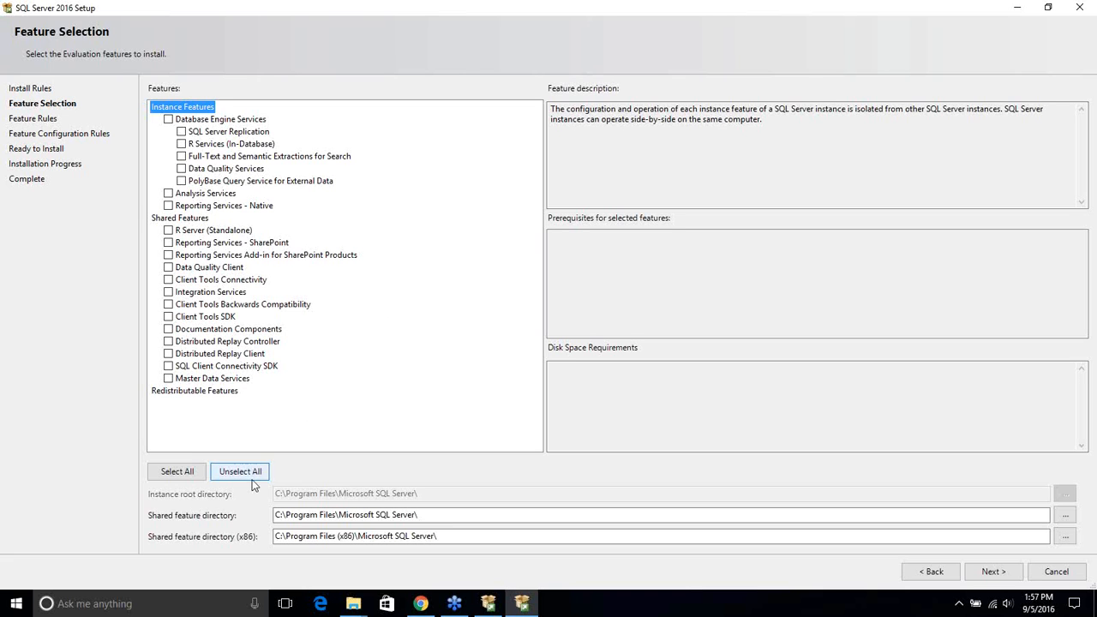
pyautogui.click(178, 472)
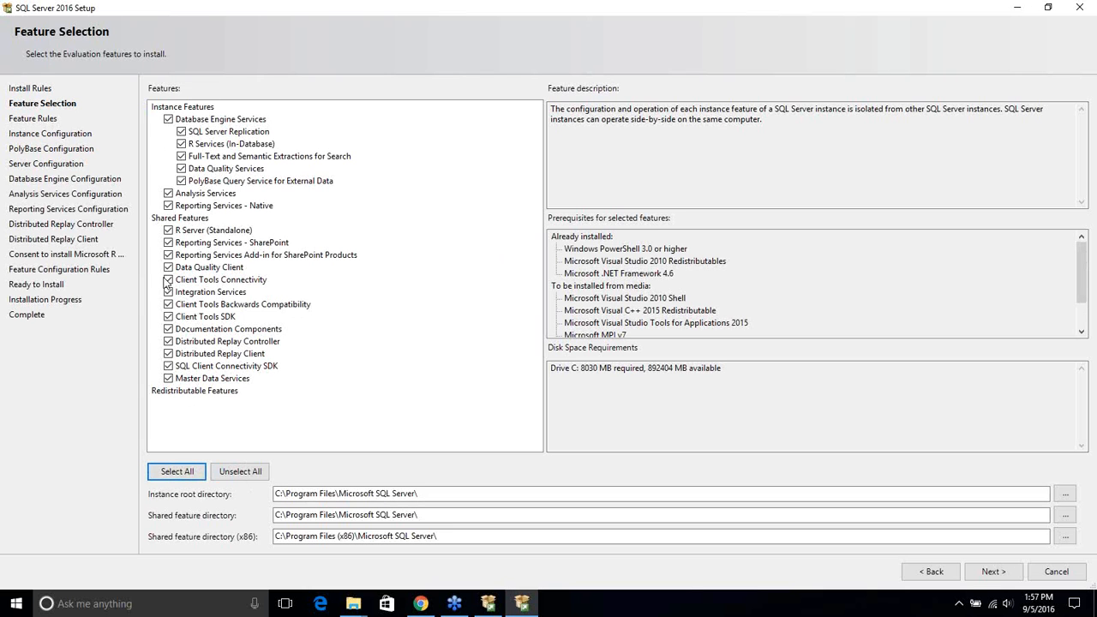
pyautogui.click(181, 144)
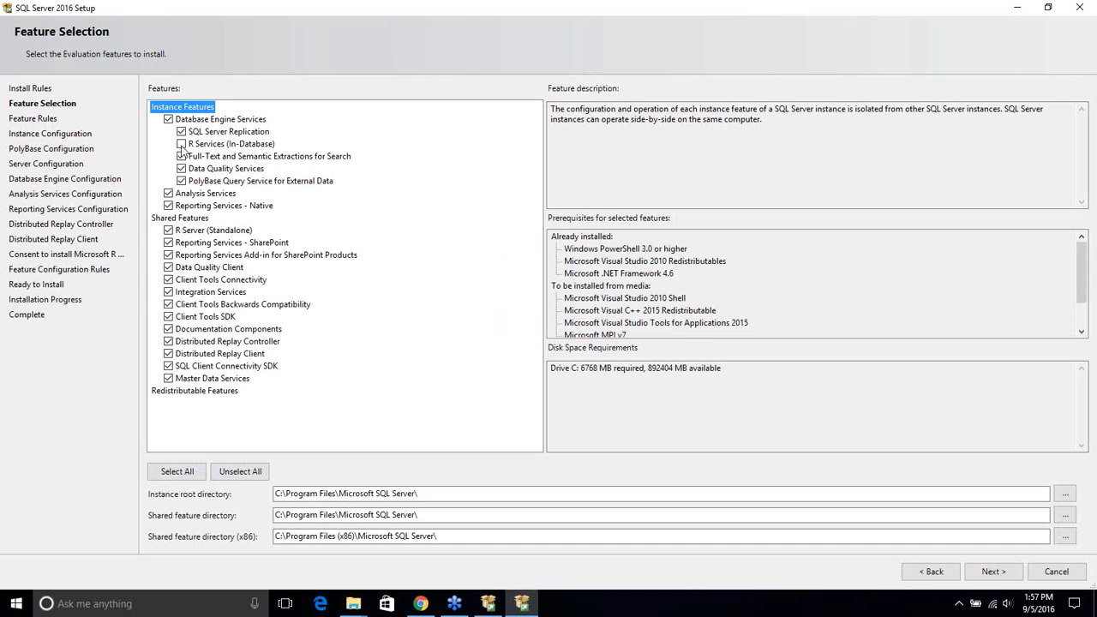
pyautogui.click(180, 181)
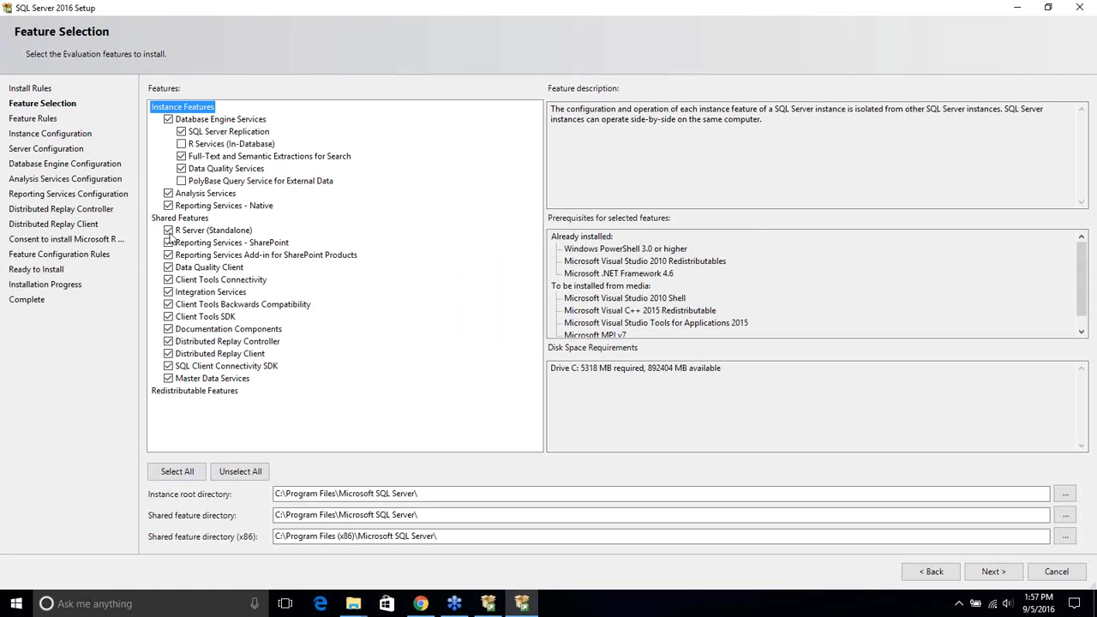
pyautogui.click(169, 230)
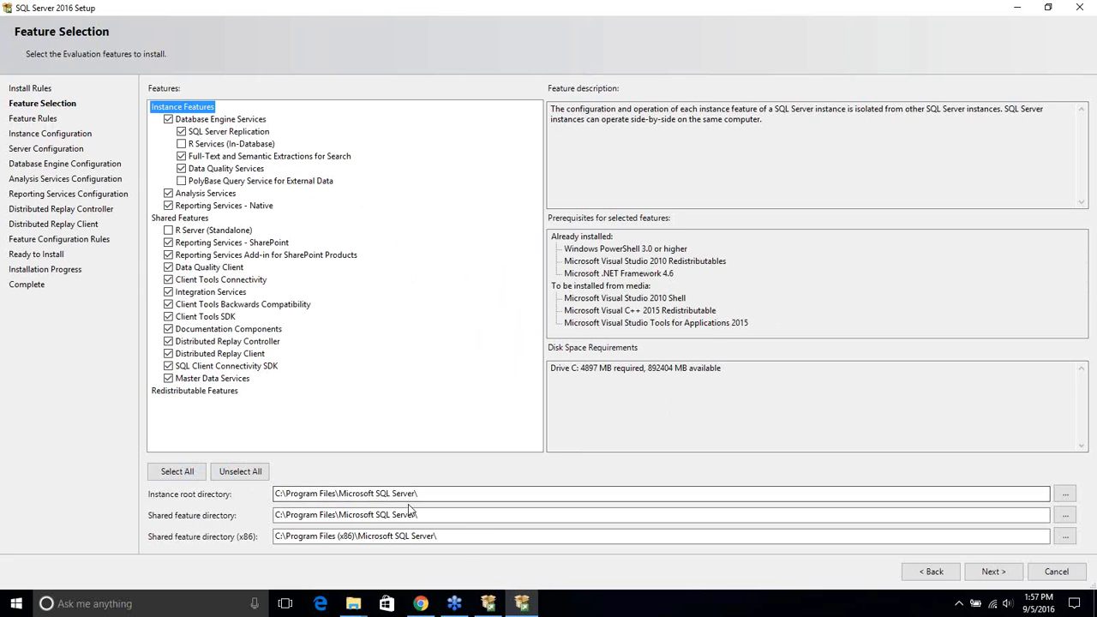
pyautogui.moveTo(430, 494); pyautogui.dragTo(225, 484)
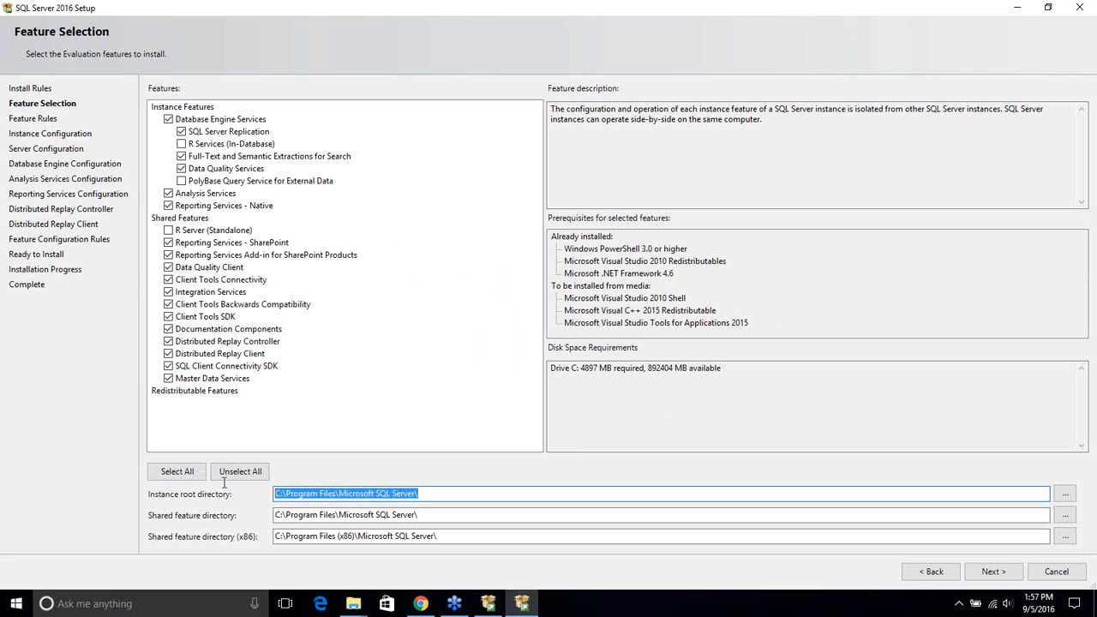
pyautogui.click(442, 514)
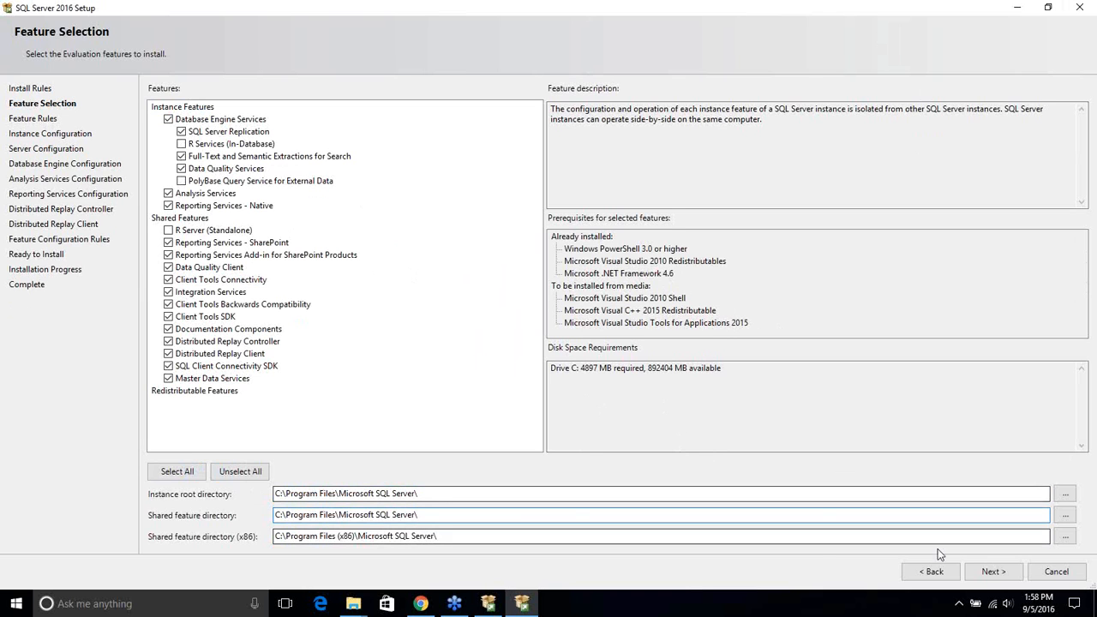
# Choose a named instance and enter 'Dev400' as the instance name
pyautogui.click(994, 571)
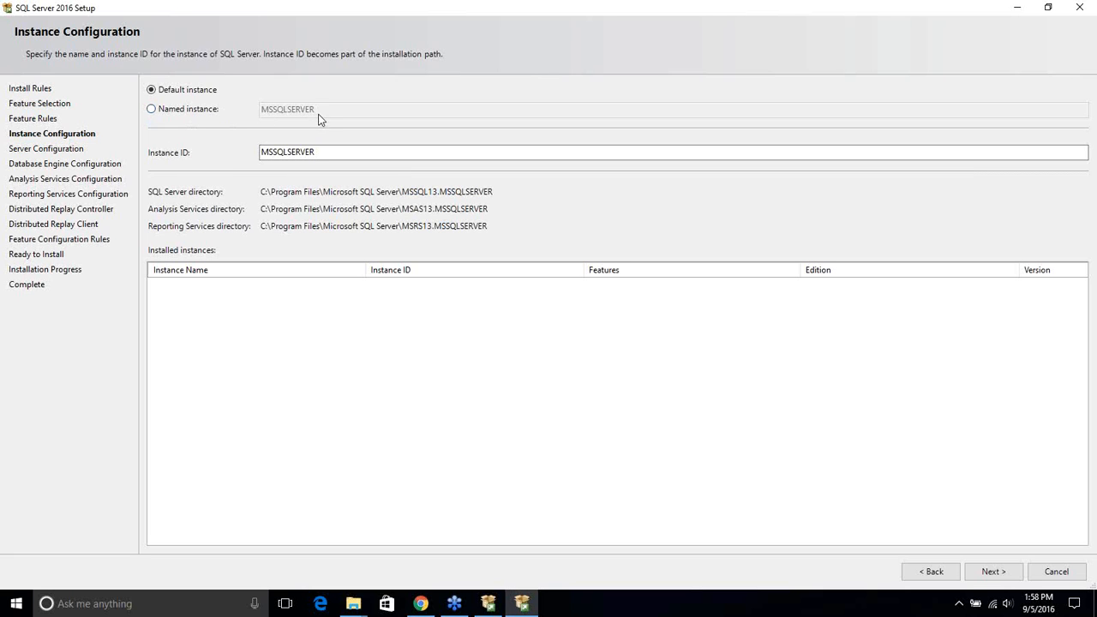
pyautogui.click(190, 111)
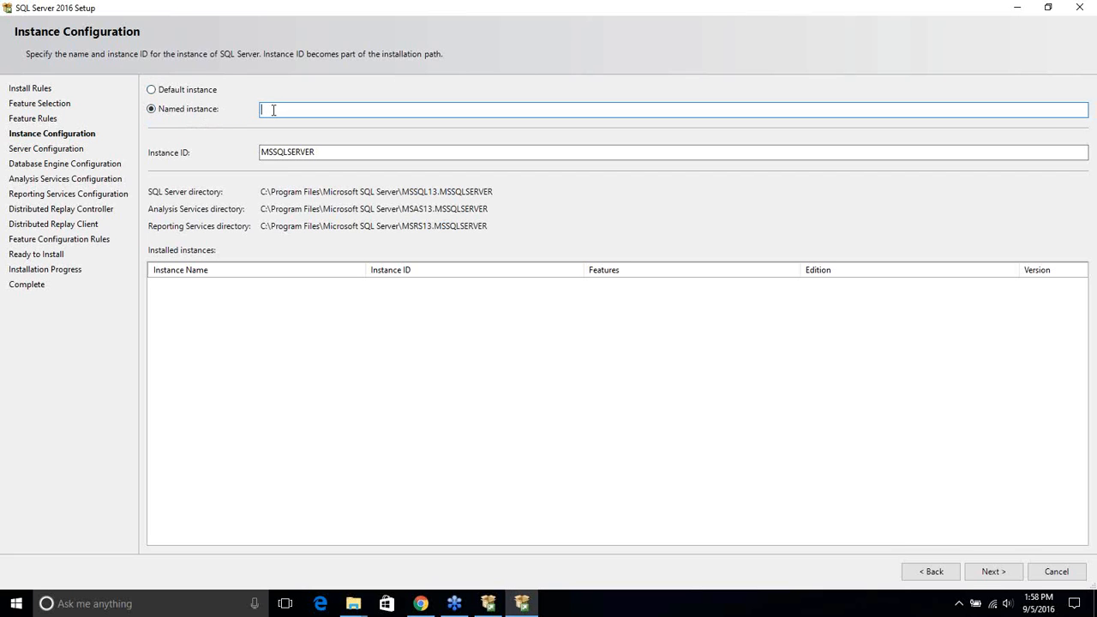
pyautogui.write('Dev0')
pyautogui.press('BackSpace')
pyautogui.press('BackSpace')
pyautogui.write('400')
pyautogui.click(333, 153)
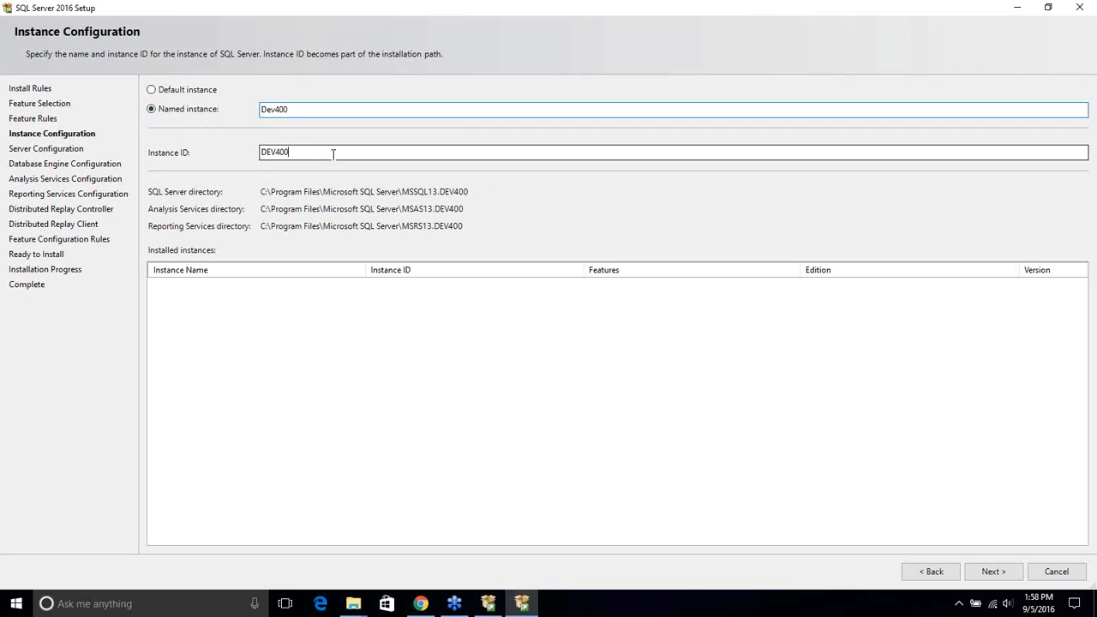
# Correct the instance name to uppercase DEV400 so the instance ID matches
pyautogui.click(276, 109)
pyautogui.press('BackSpace')
pyautogui.press('BackSpace')
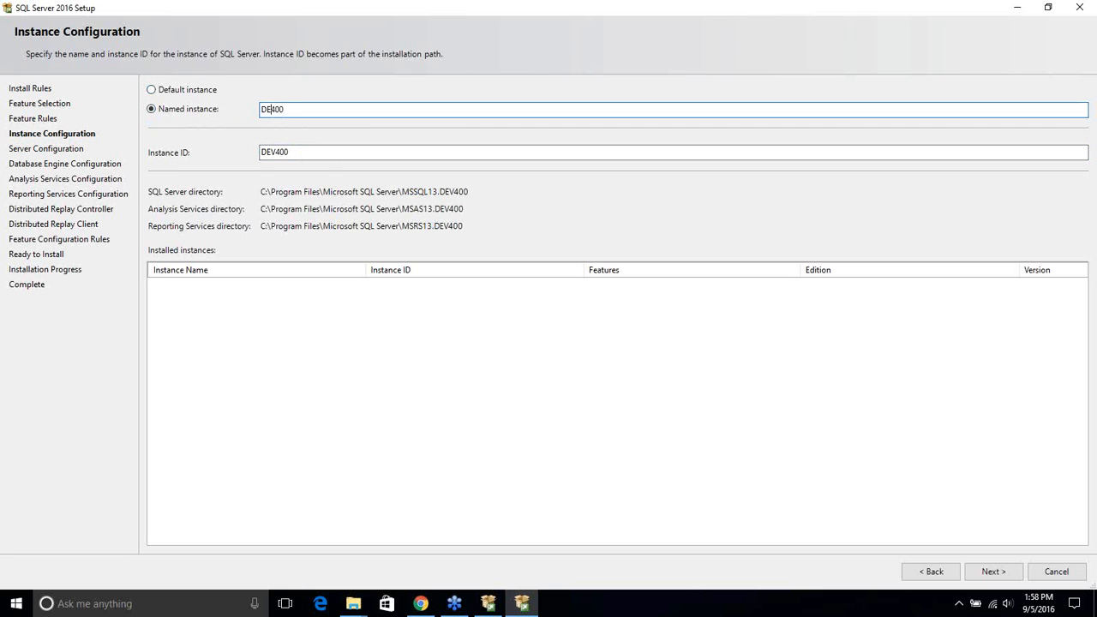
pyautogui.write('EV')
pyautogui.click(309, 153)
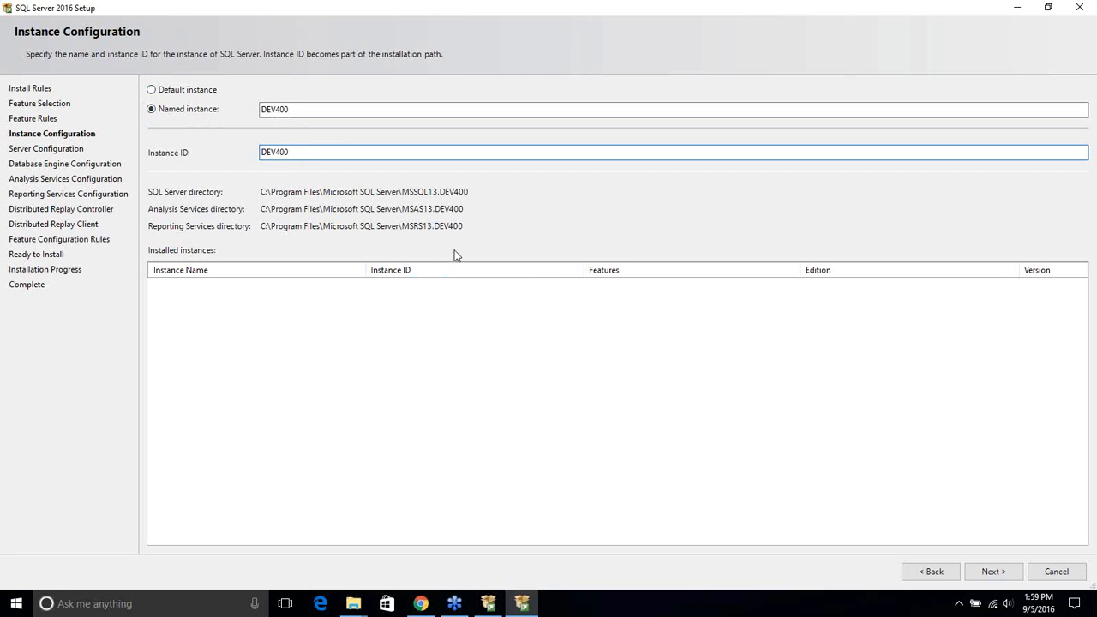
pyautogui.moveTo(305, 116); pyautogui.dragTo(162, 116)
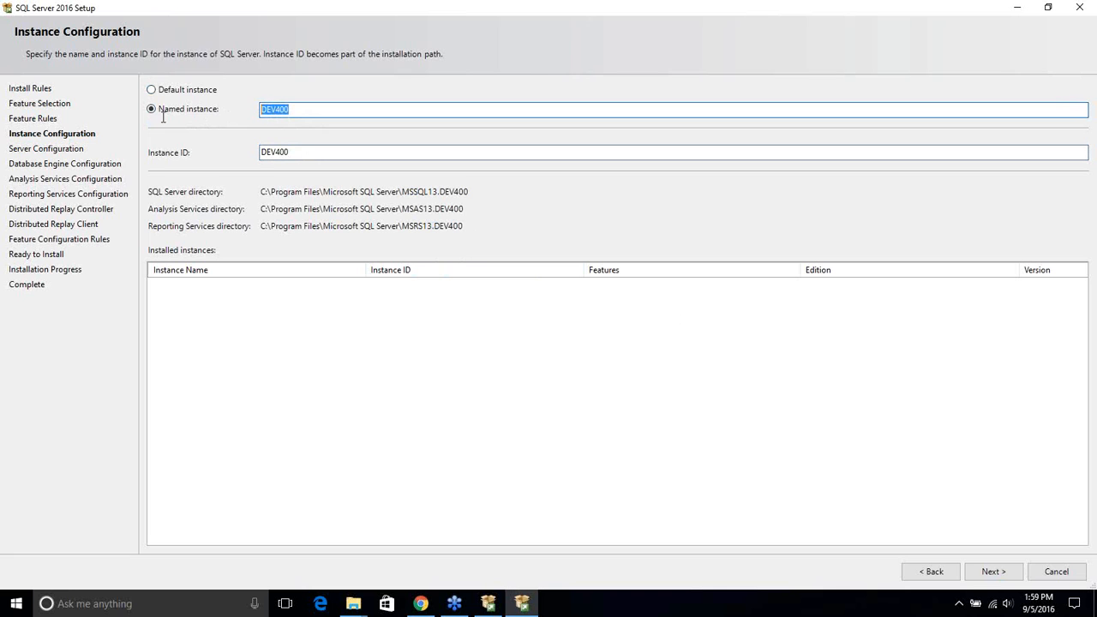
pyautogui.click(991, 576)
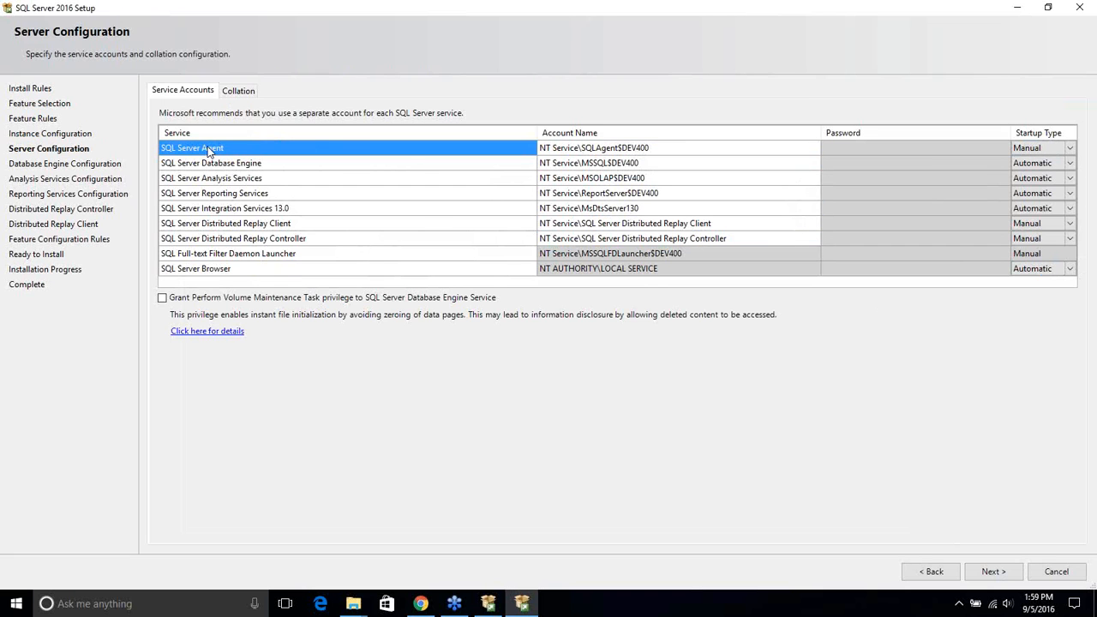
# Change the SQL Server Agent service startup type from Manual to Automatic
pyautogui.click(600, 150)
pyautogui.click(230, 165)
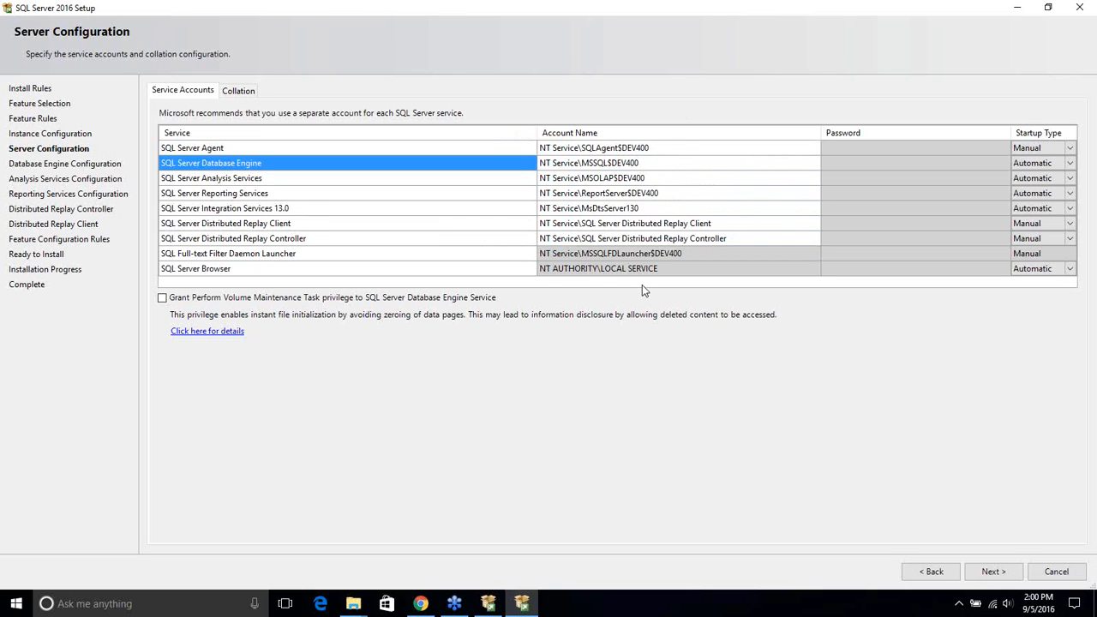
pyautogui.click(1070, 150)
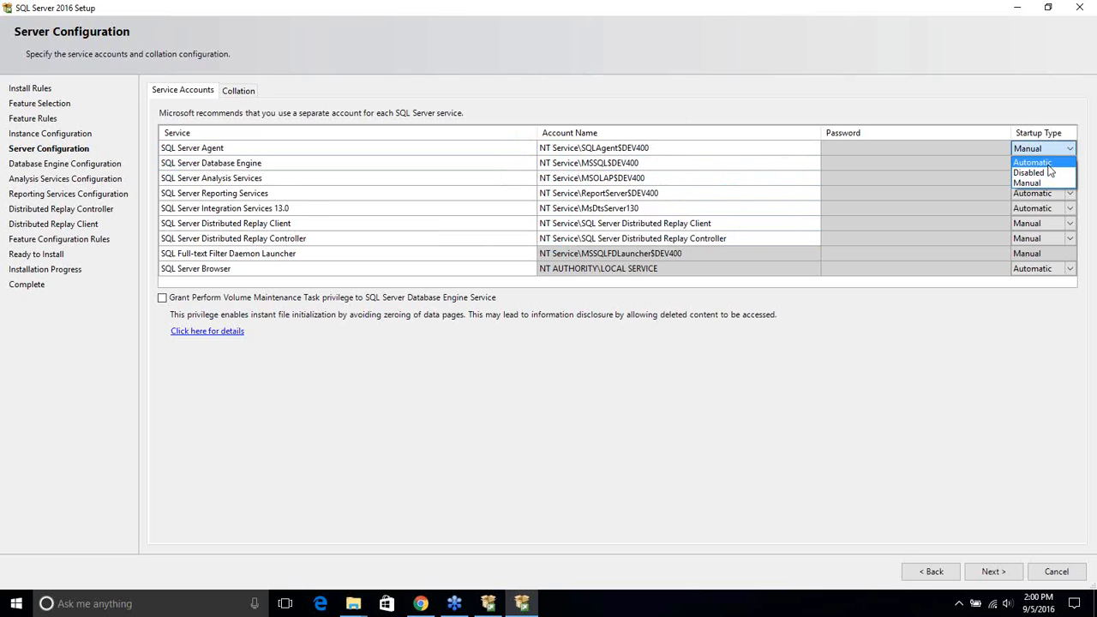
pyautogui.click(1036, 162)
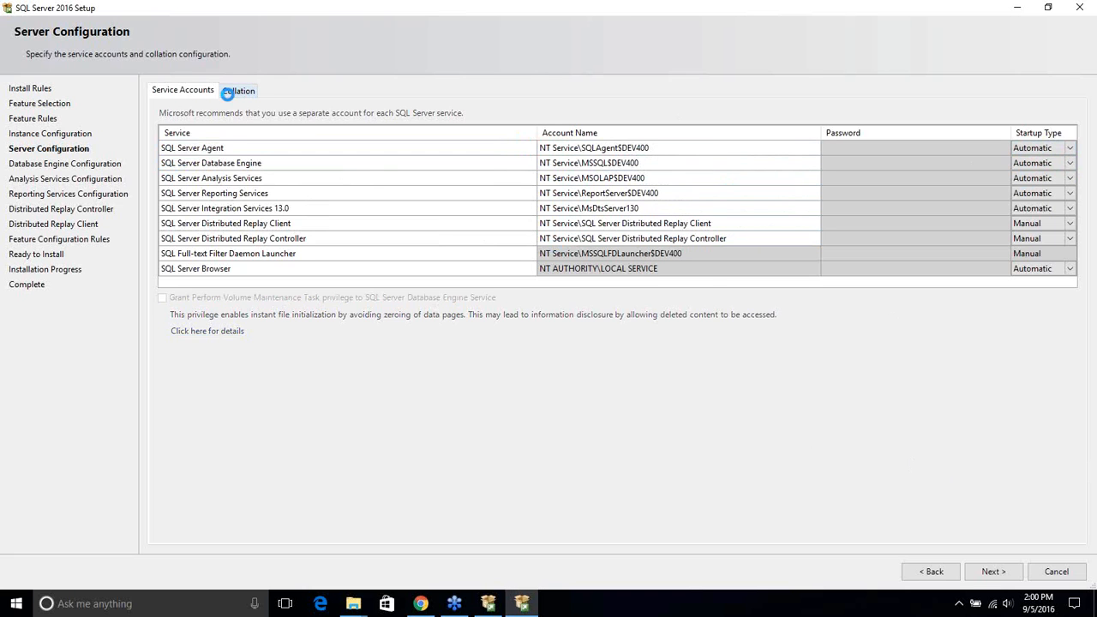
# Keep the default SQL_Latin1_General_CP1_CI_AS collation and advance to Database Engine Configuration
pyautogui.click(229, 95)
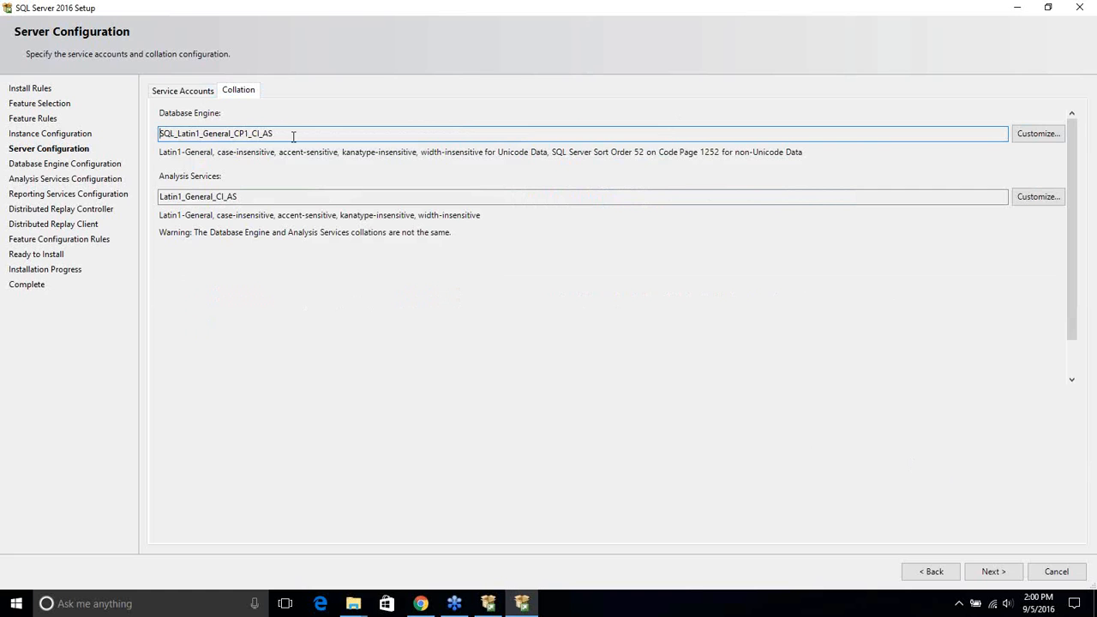
pyautogui.moveTo(292, 135); pyautogui.dragTo(17, 133)
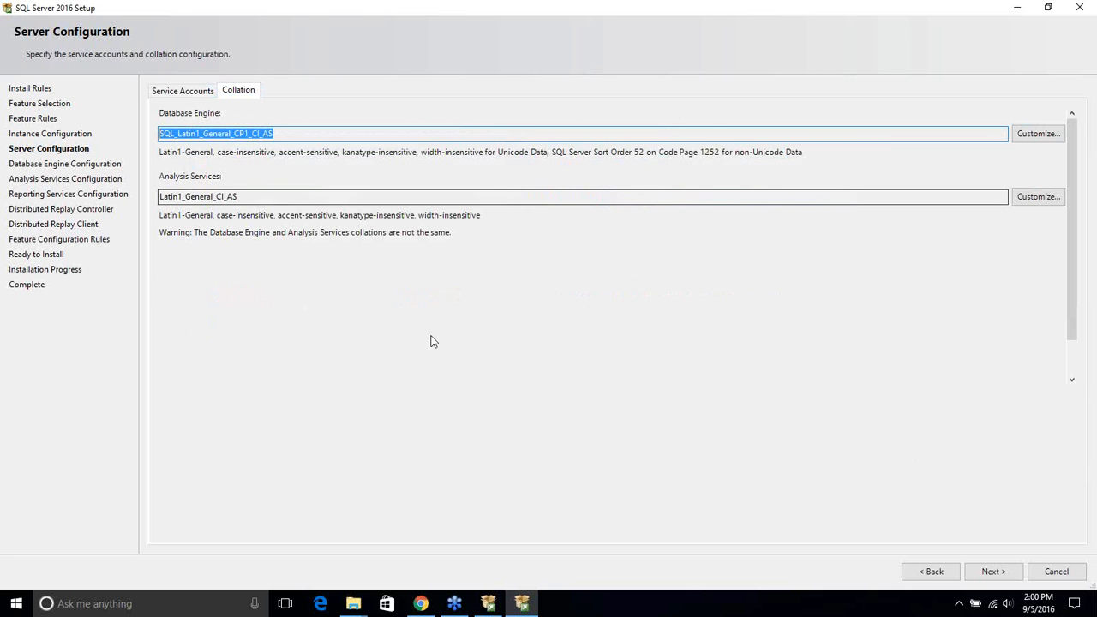
pyautogui.click(257, 137)
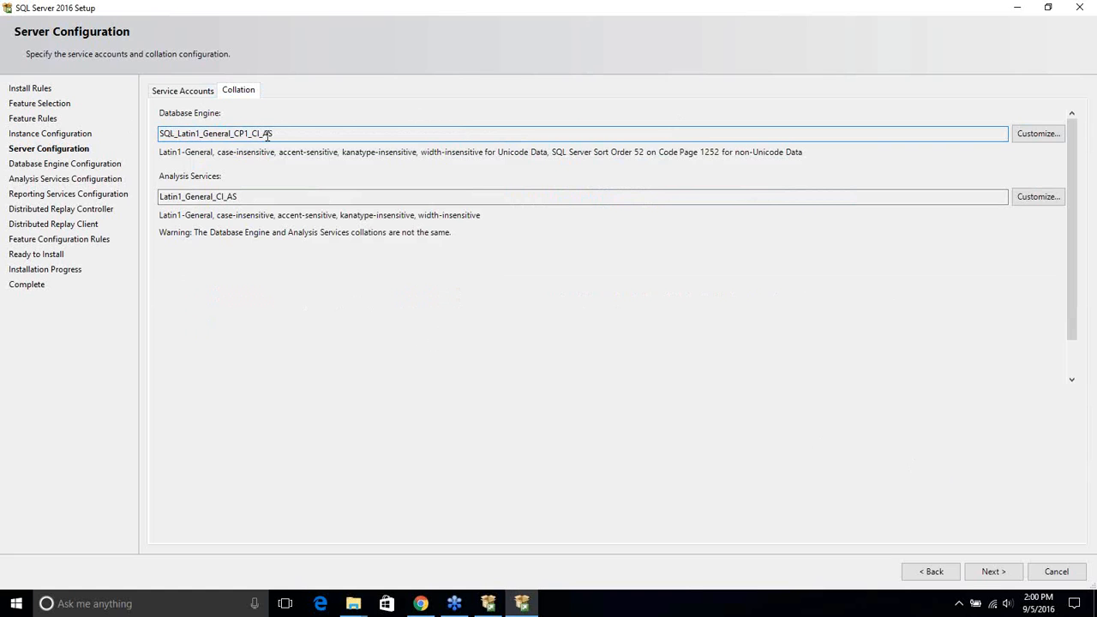
pyautogui.moveTo(260, 134); pyautogui.dragTo(294, 135)
pyautogui.click(183, 91)
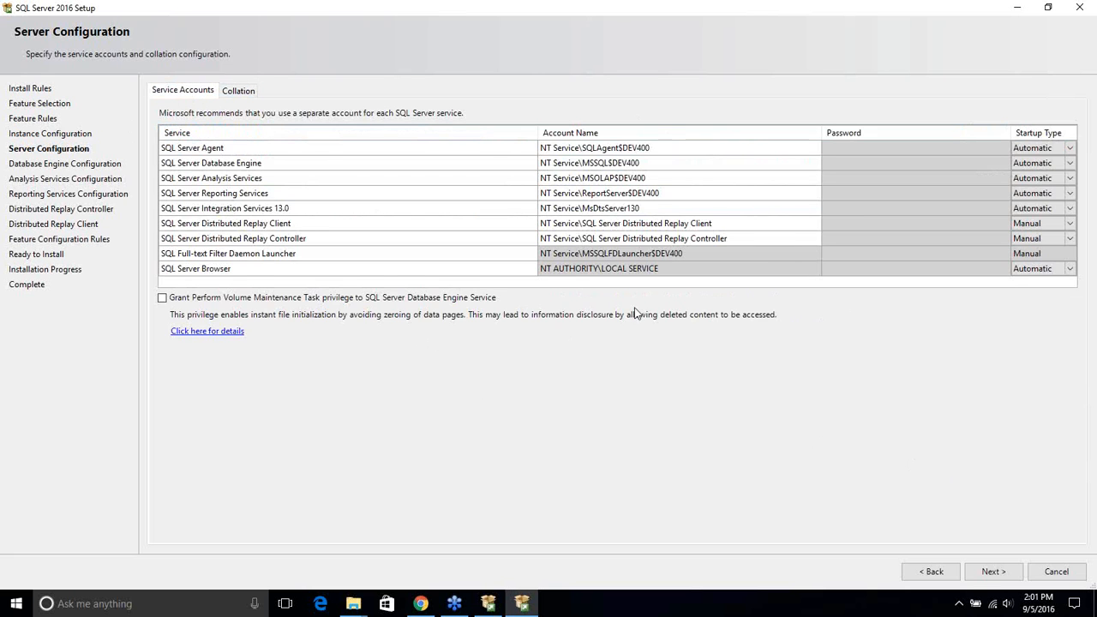
pyautogui.click(994, 571)
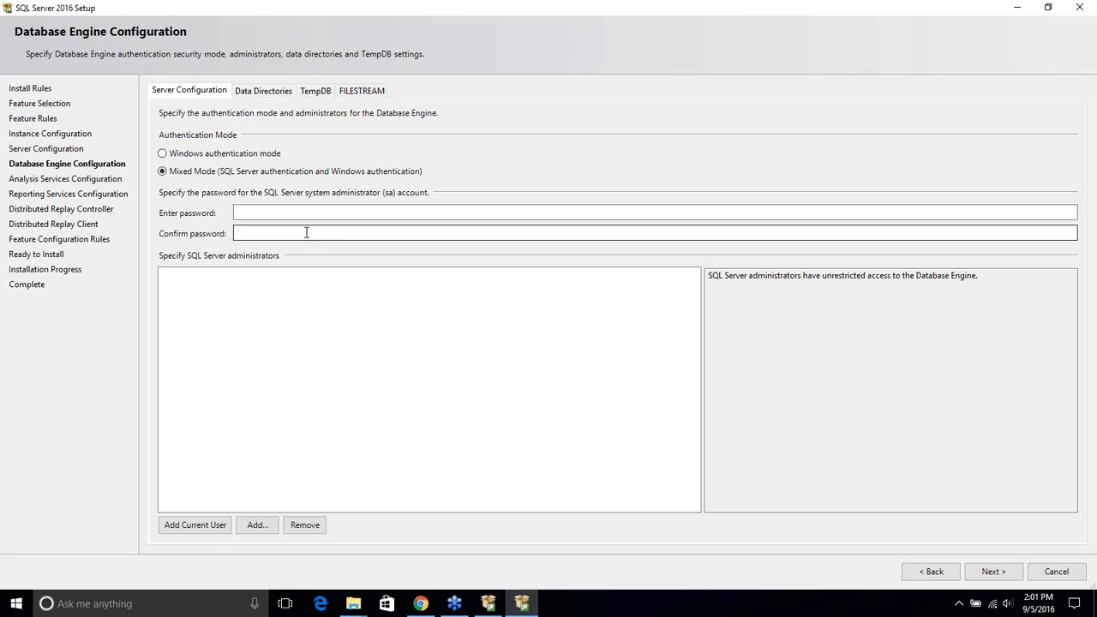
# Enter and confirm the sa password, then add the current Windows user as administrator
pyautogui.click(276, 214)
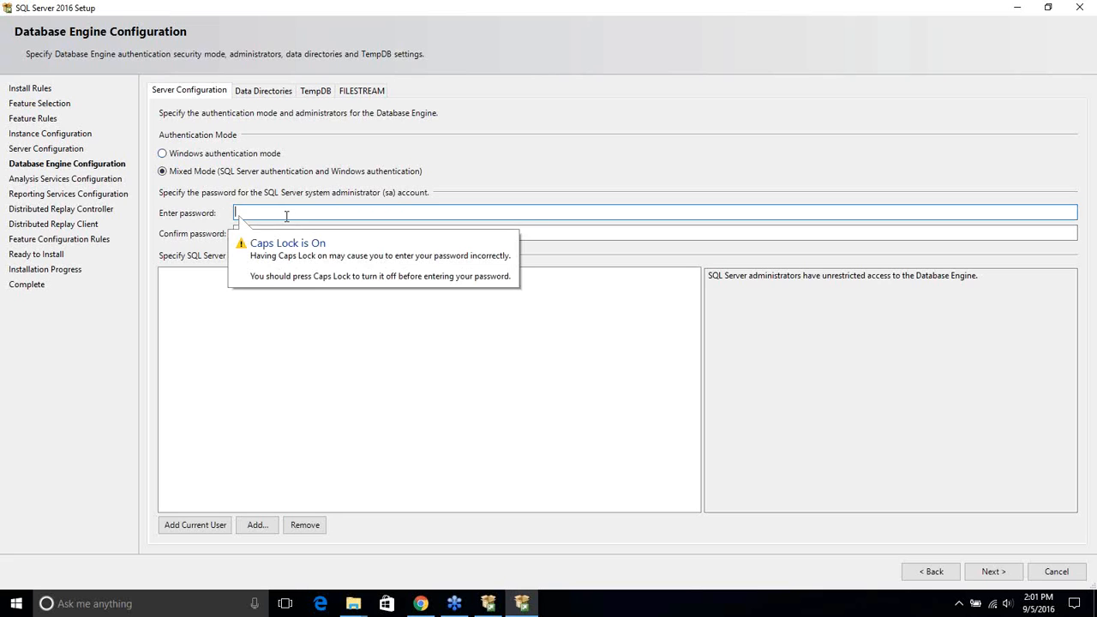
pyautogui.press('capslock')
pyautogui.write('****•••••')
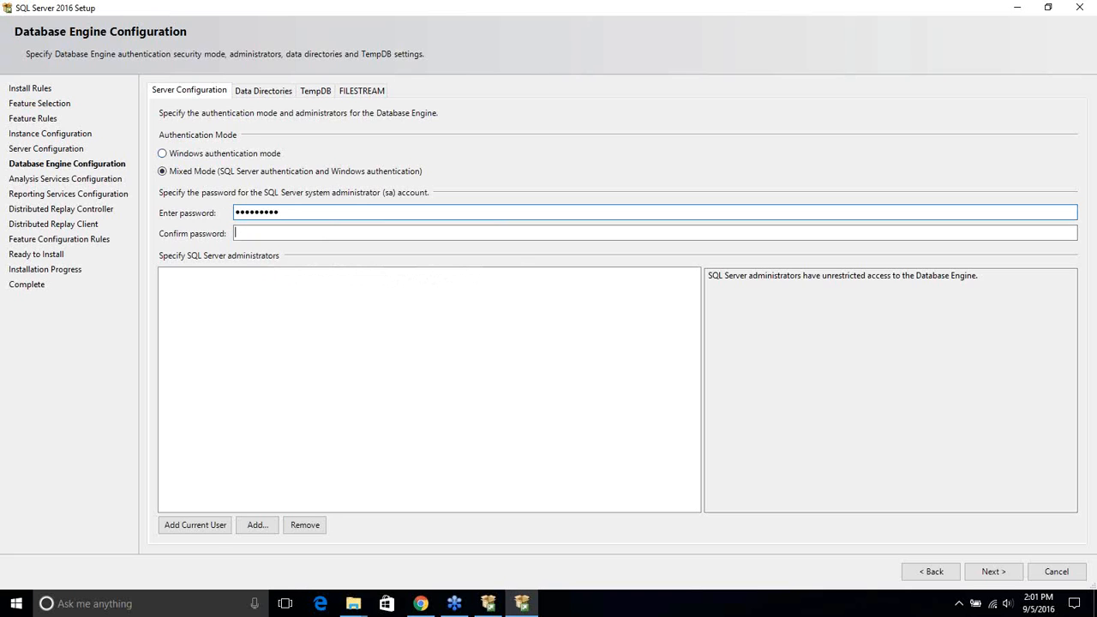
pyautogui.write('•••••••••')
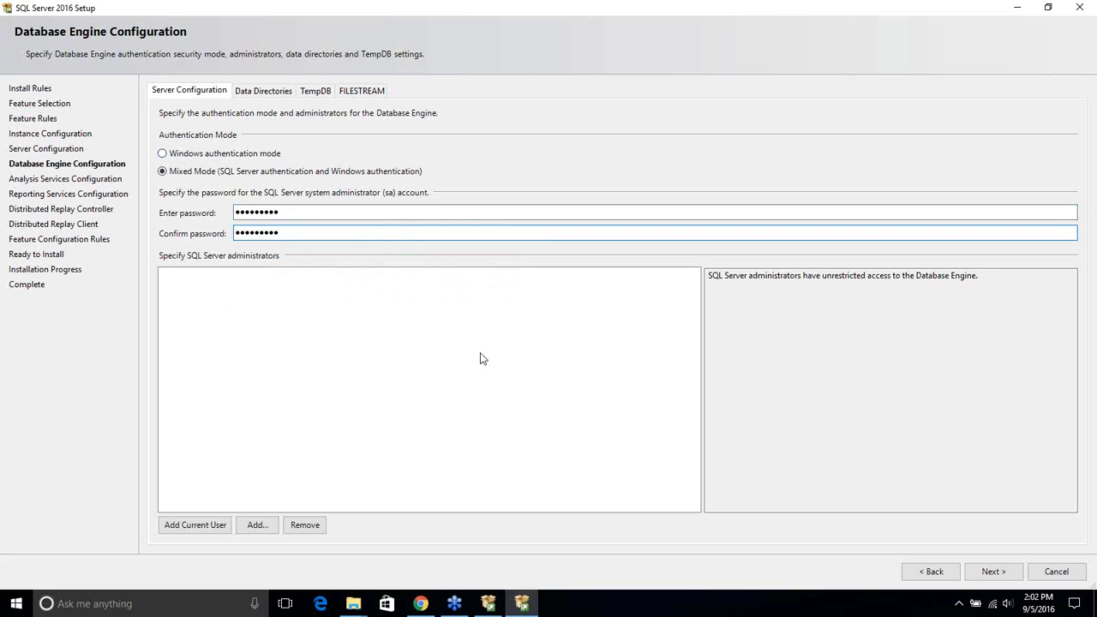
pyautogui.click(200, 528)
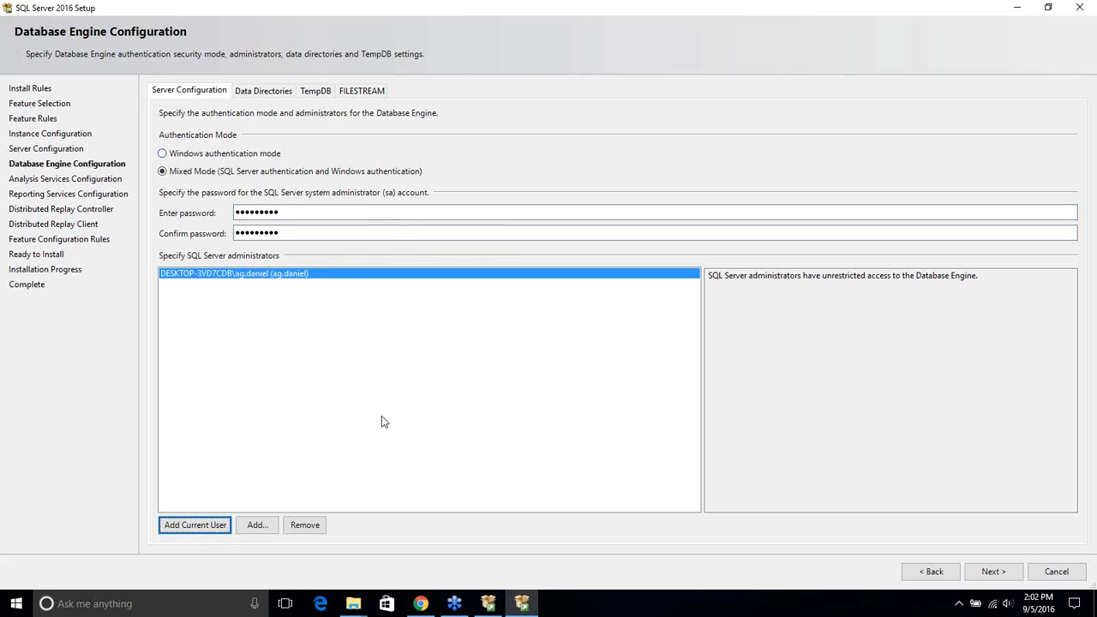
# Review the user database, log and backup directory paths under MSSQL13.DEV400
pyautogui.click(268, 92)
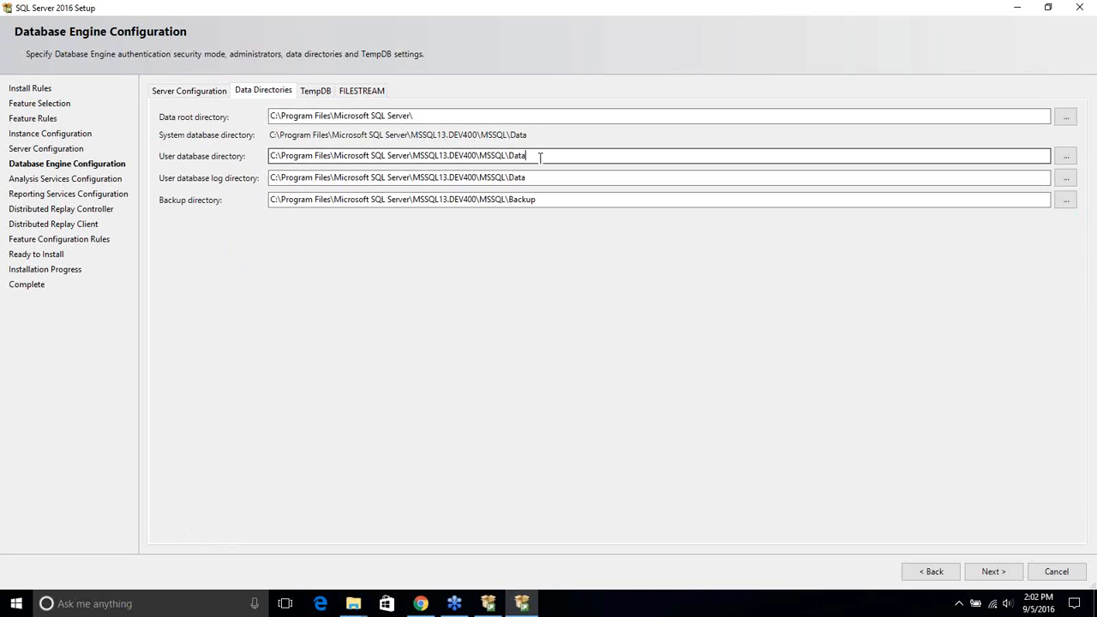
pyautogui.moveTo(539, 155); pyautogui.dragTo(245, 154)
pyautogui.moveTo(553, 199); pyautogui.dragTo(262, 193)
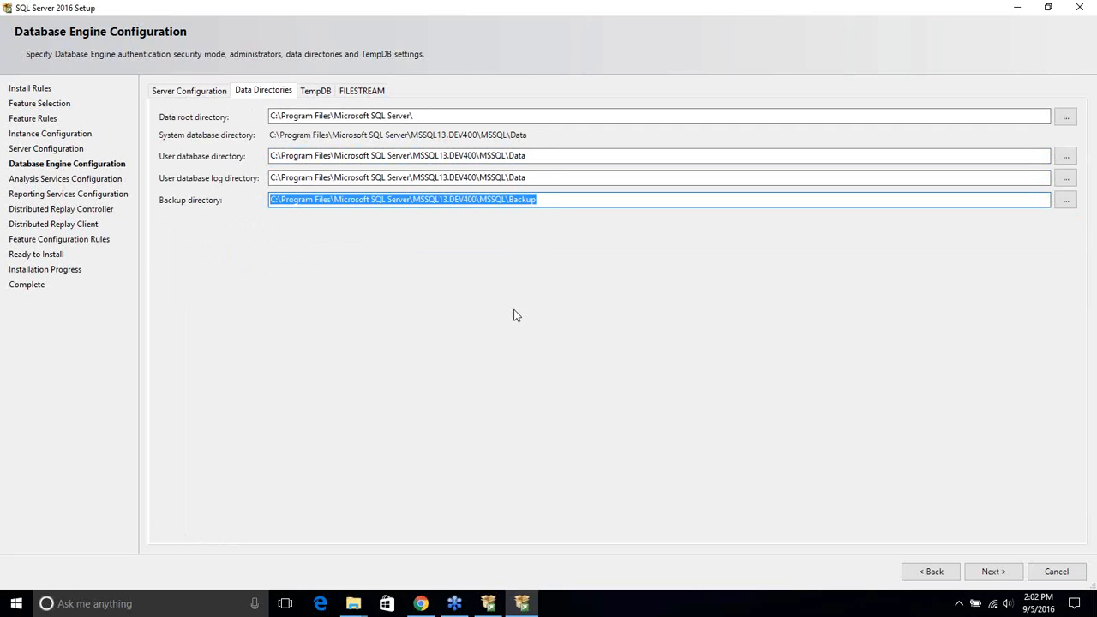
# Review the TempDB and FILESTREAM settings, then advance to Analysis Services Configuration
pyautogui.click(316, 97)
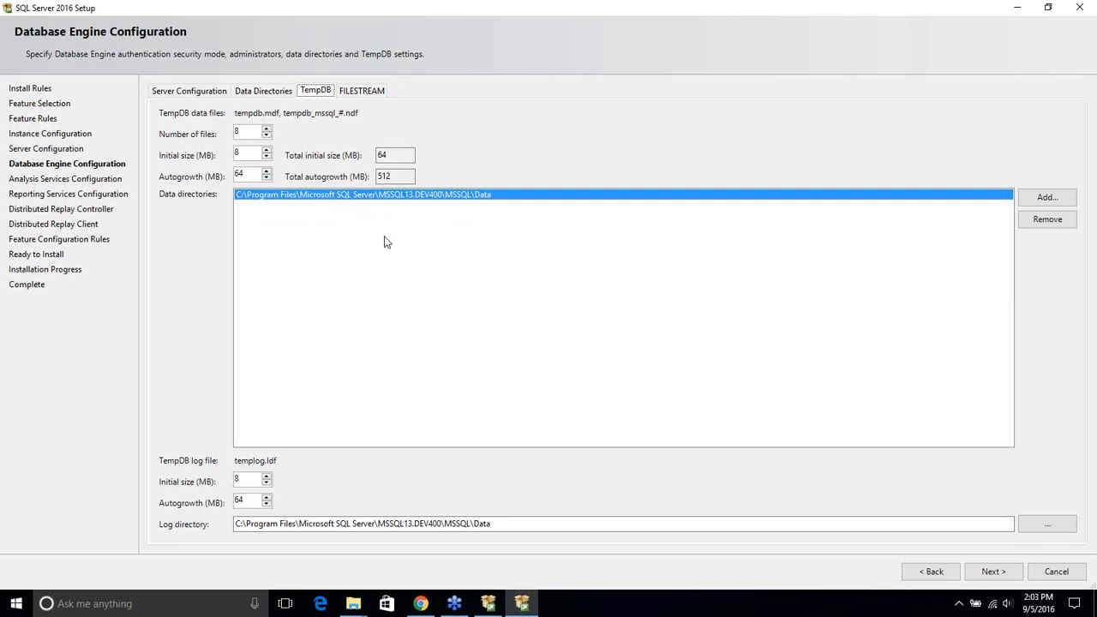
pyautogui.click(358, 93)
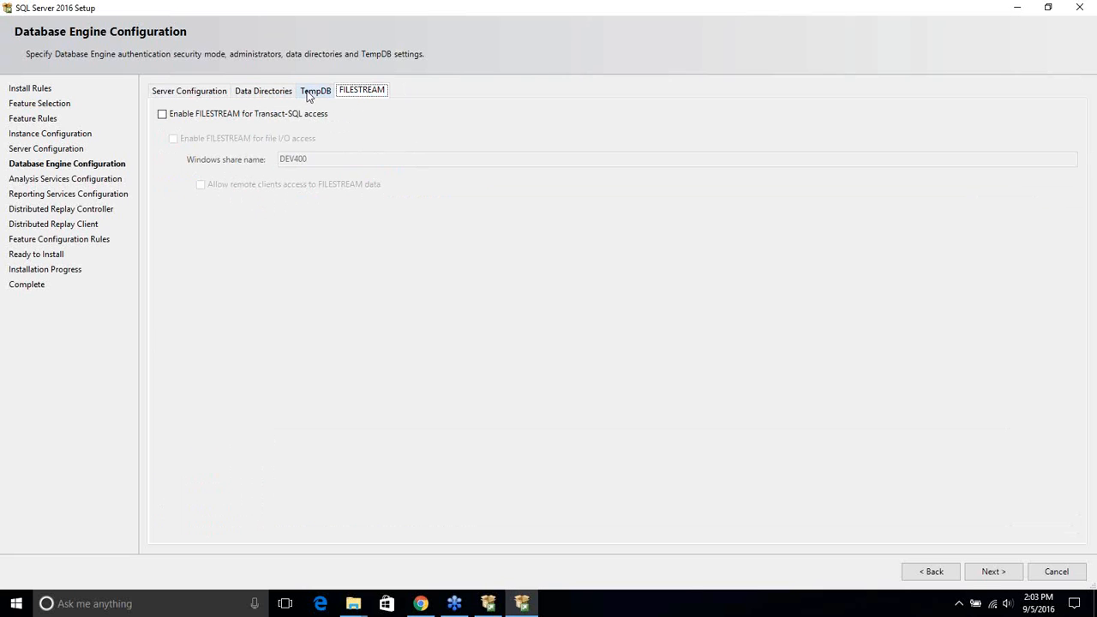
pyautogui.click(198, 93)
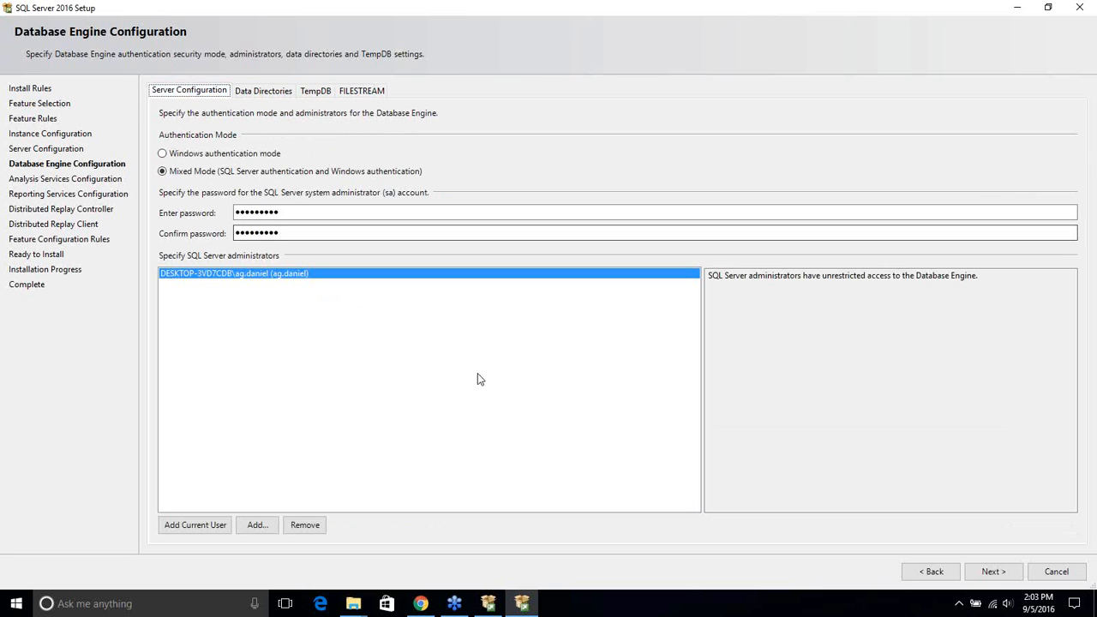
pyautogui.click(994, 570)
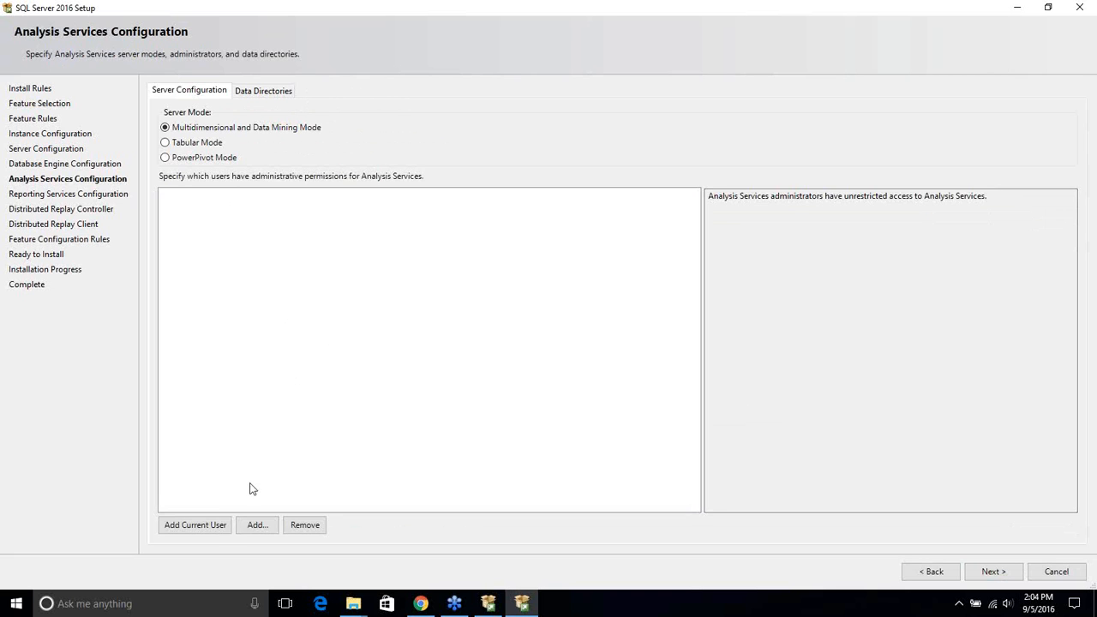
# Add the current user as Analysis Services administrator and accept Reporting Services and Distributed Replay defaults
pyautogui.click(209, 526)
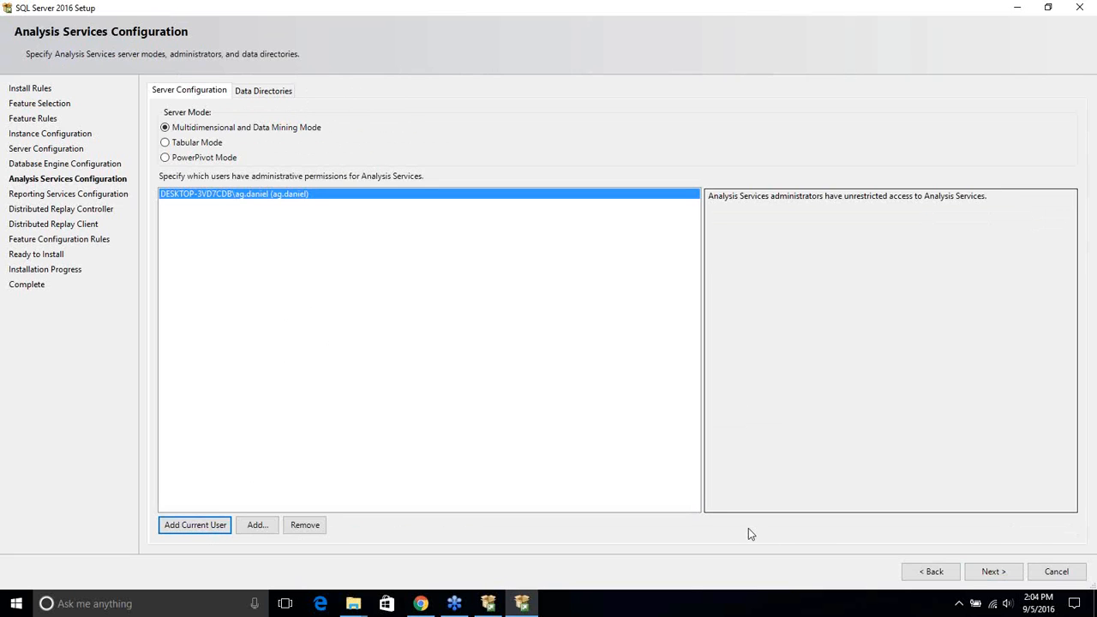
pyautogui.click(987, 573)
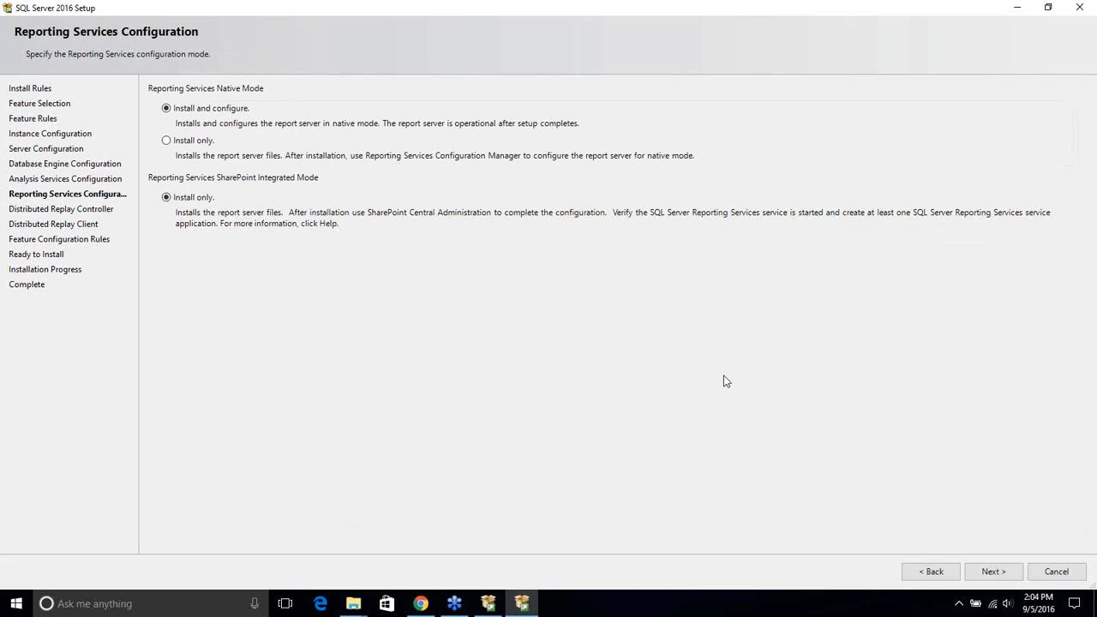
pyautogui.click(991, 572)
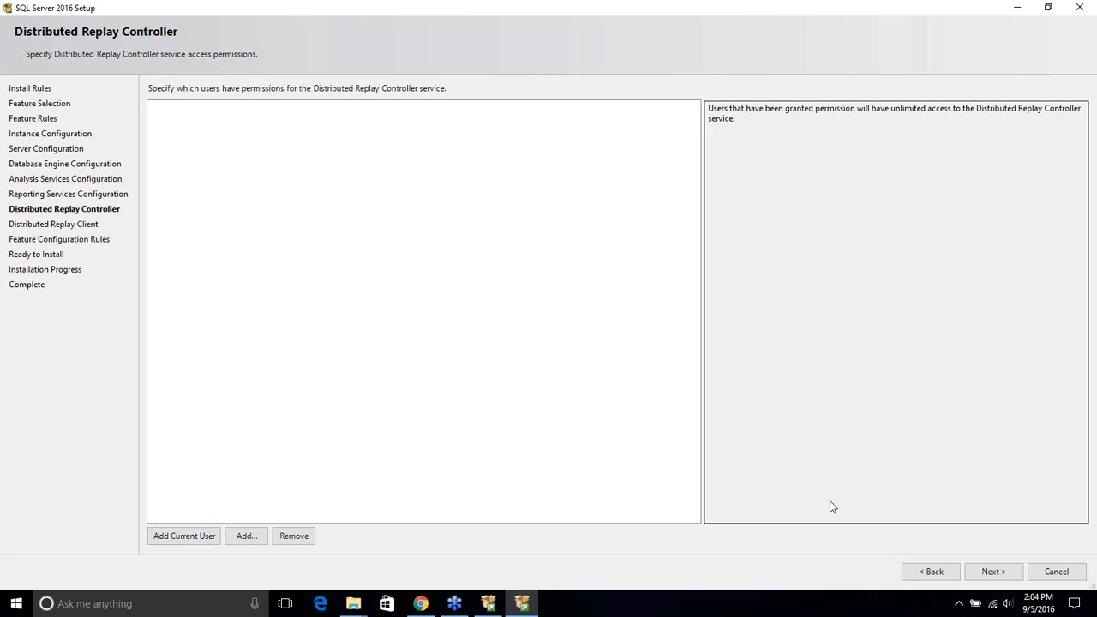
pyautogui.click(994, 574)
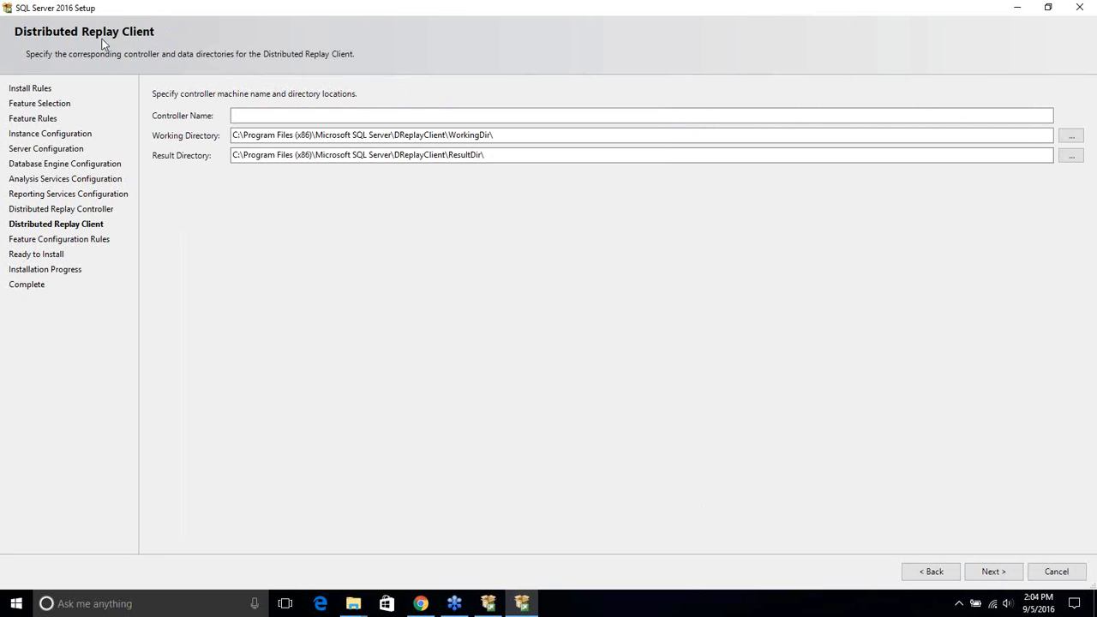
pyautogui.click(991, 574)
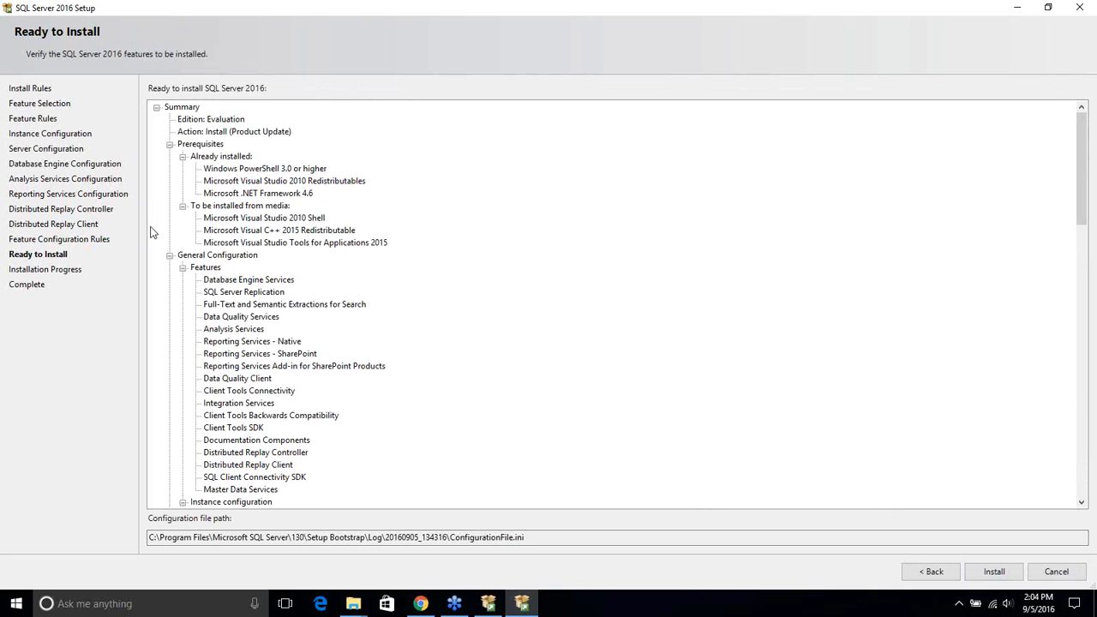
# Review the Ready to Install summary tree and start the SQL Server 2016 installation
pyautogui.click(225, 174)
pyautogui.scroll(-8, 335, 243)
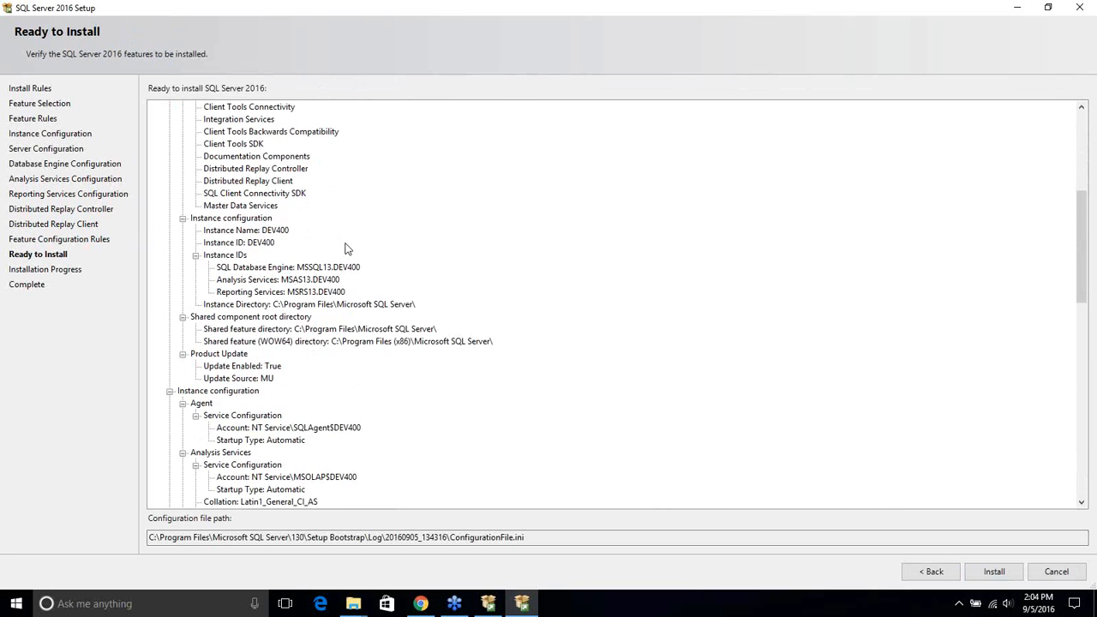
pyautogui.scroll(-18, 347, 249)
pyautogui.scroll(-1, 350, 251)
pyautogui.scroll(20, 350, 251)
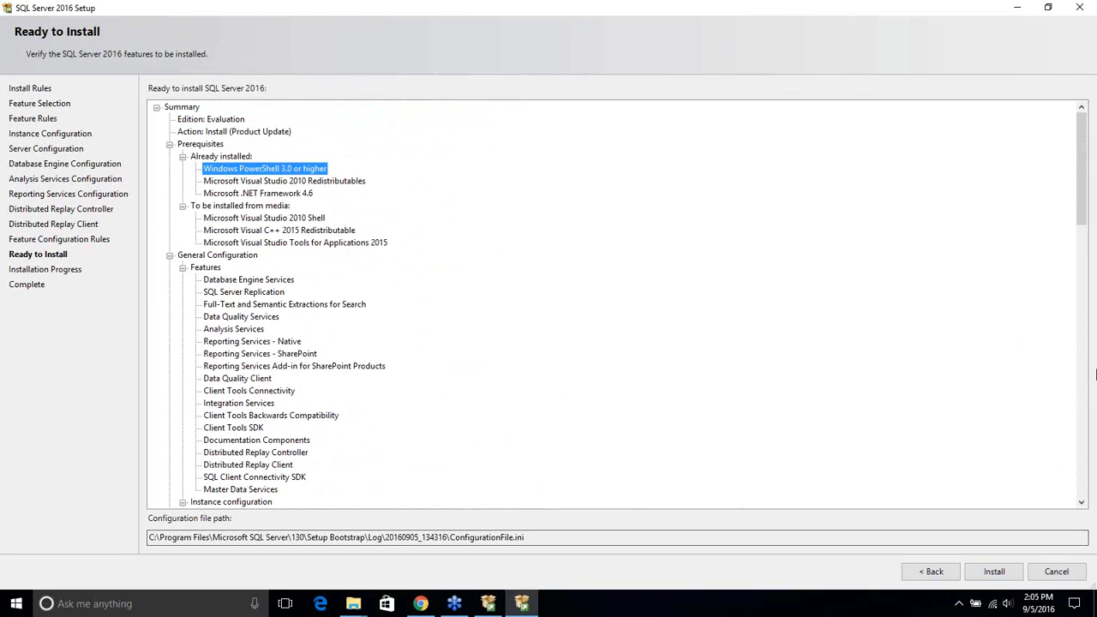
pyautogui.click(1093, 36)
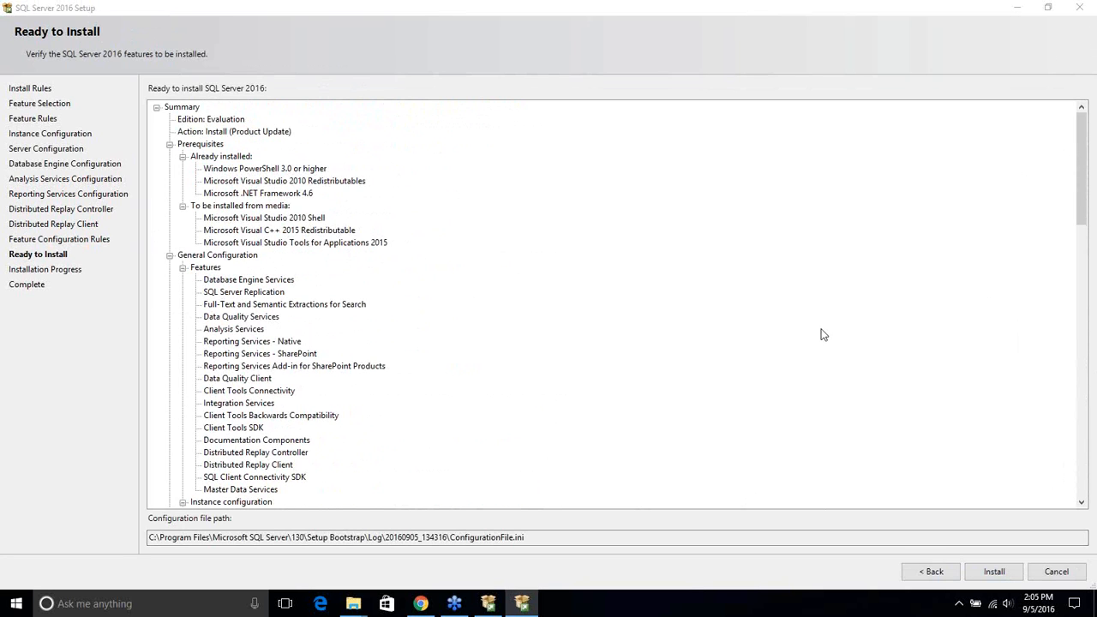
pyautogui.click(900, 32)
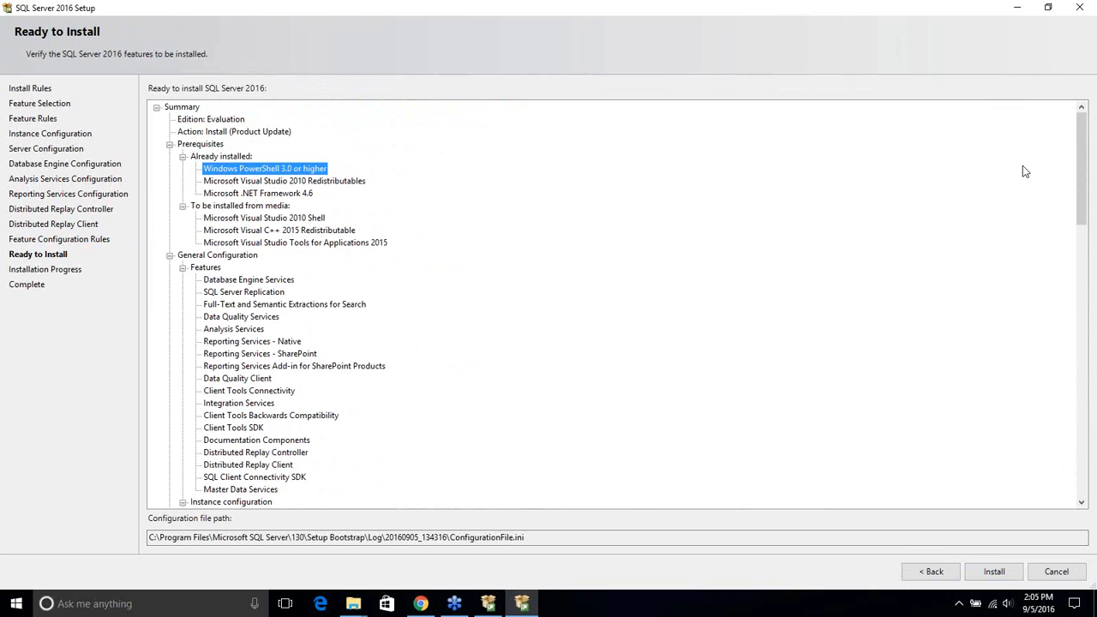
pyautogui.click(1007, 573)
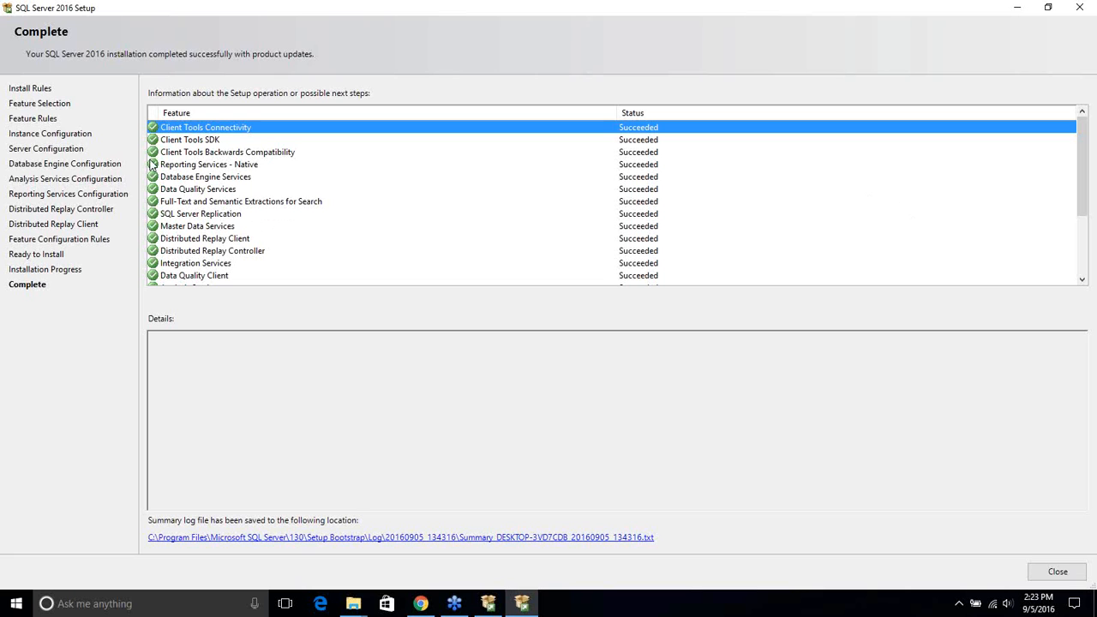
pyautogui.moveTo(1083, 208); pyautogui.dragTo(1062, 189)
pyautogui.click(235, 538)
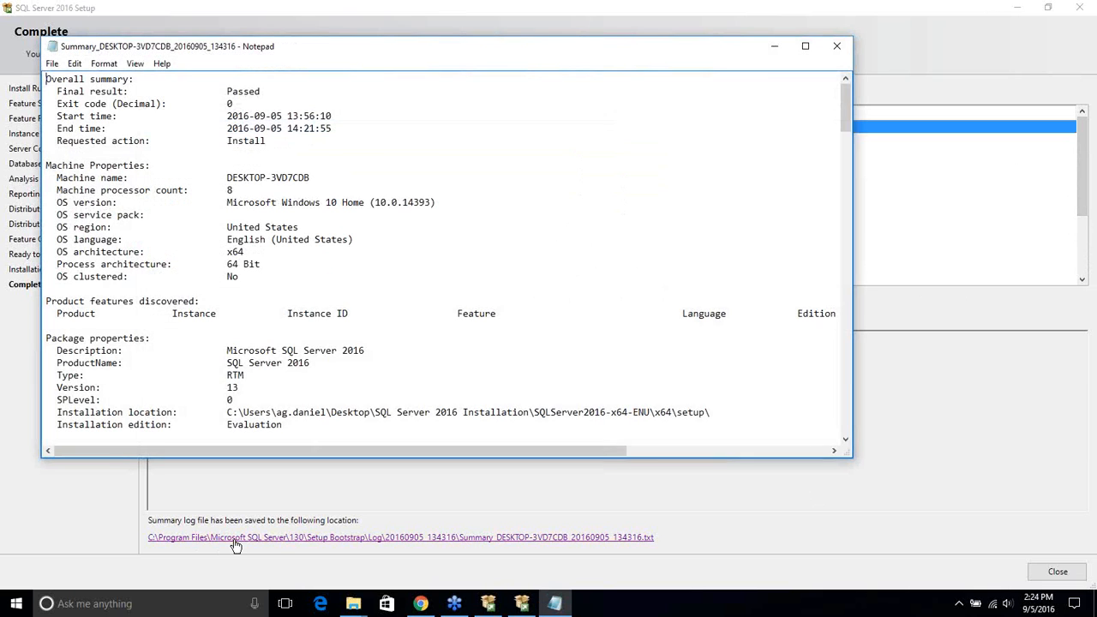
pyautogui.moveTo(846, 130); pyautogui.dragTo(848, 424)
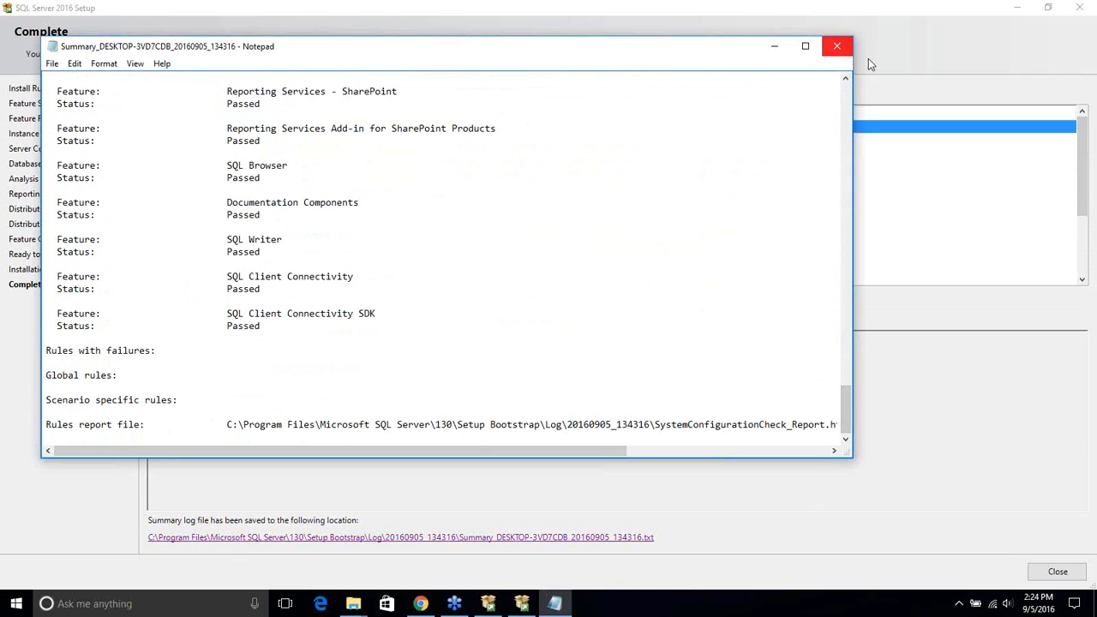
pyautogui.scroll(4, 460, 252)
pyautogui.scroll(15, 455, 249)
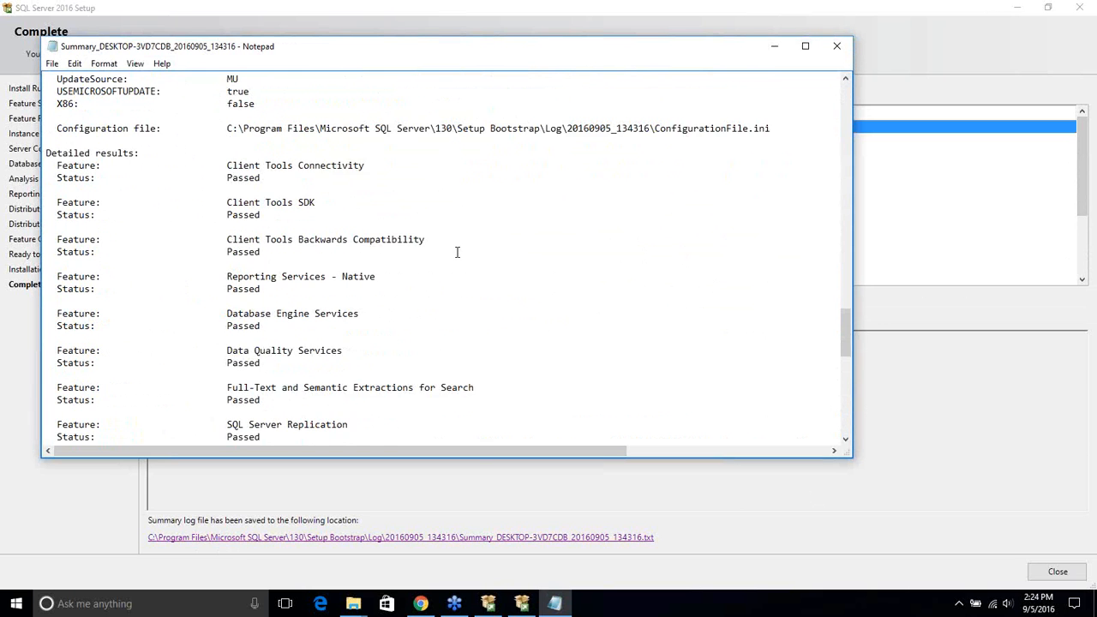
pyautogui.scroll(10, 549, 235)
pyautogui.scroll(10, 543, 231)
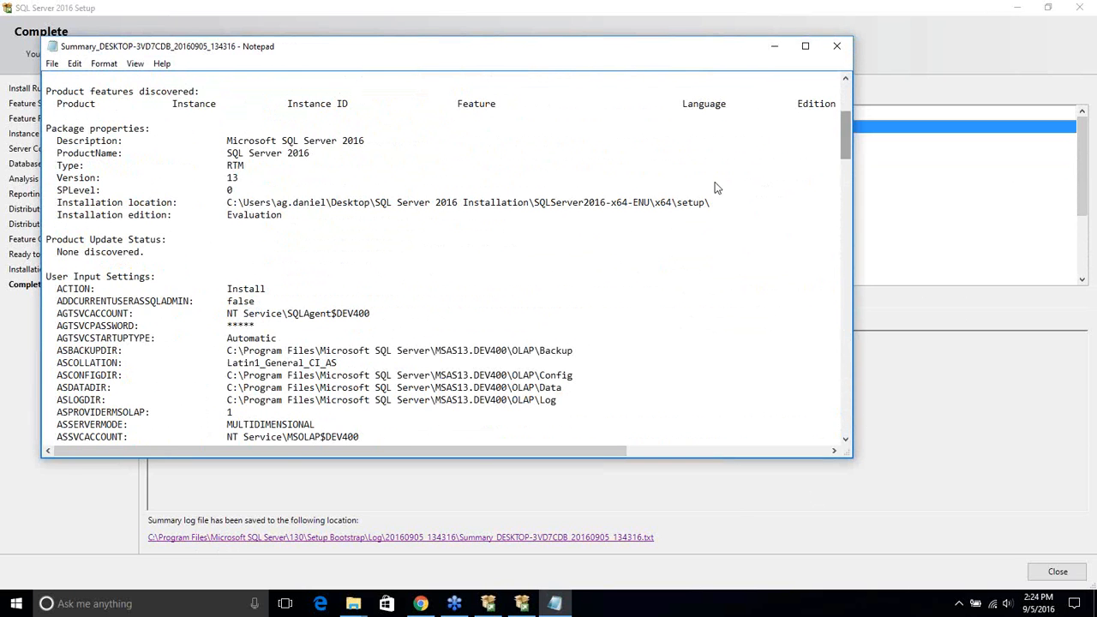
pyautogui.click(837, 45)
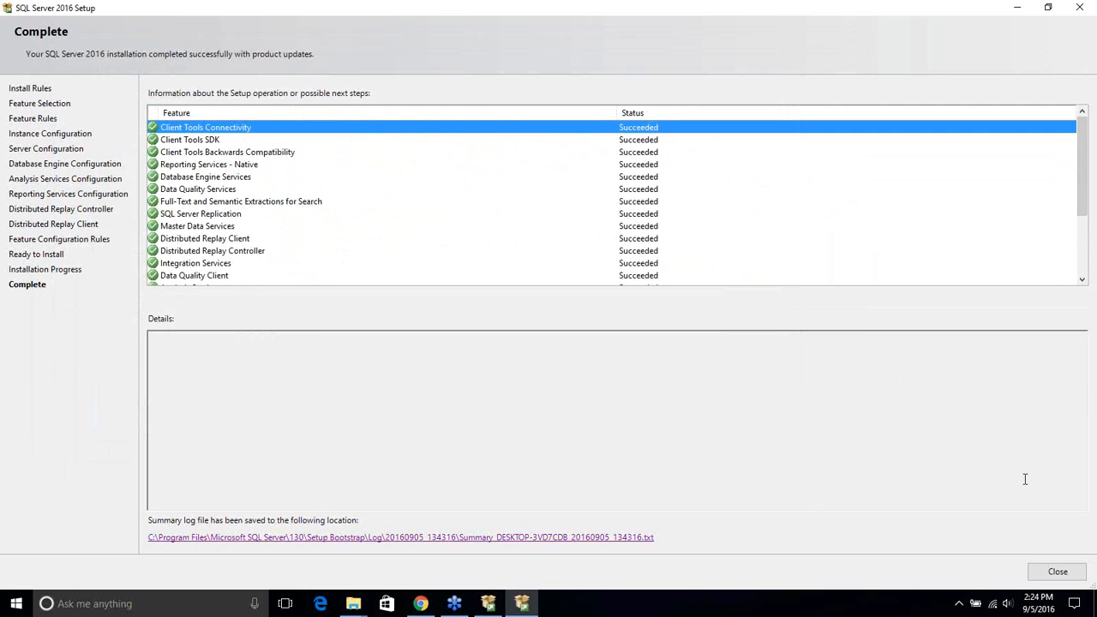
# Close the finished setup wizard and the SQL Server Installation Center
pyautogui.click(1057, 572)
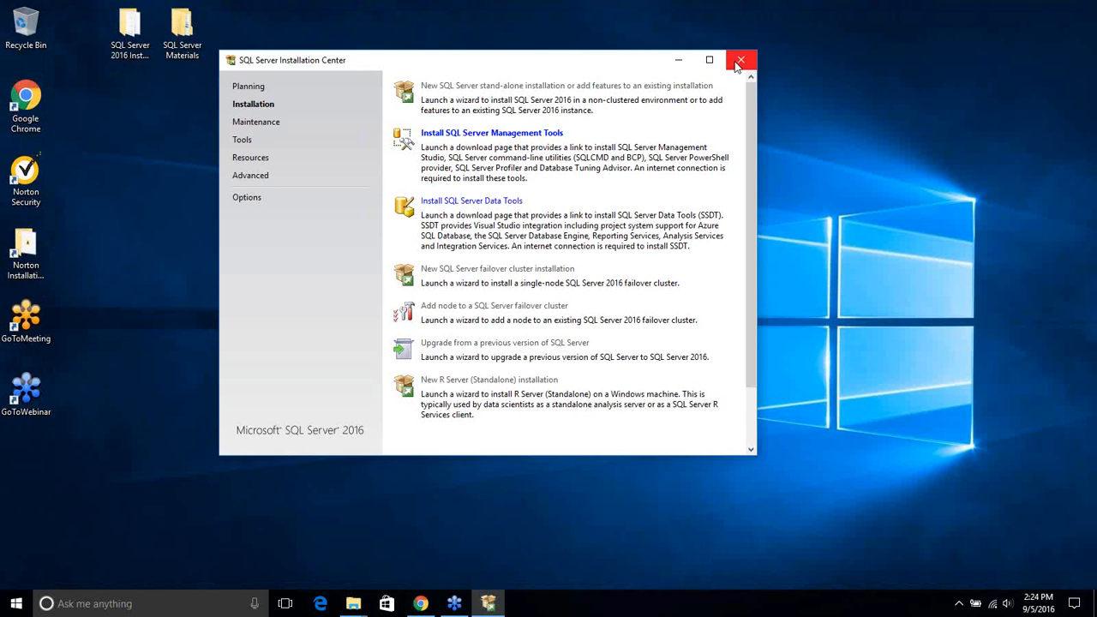
pyautogui.click(738, 62)
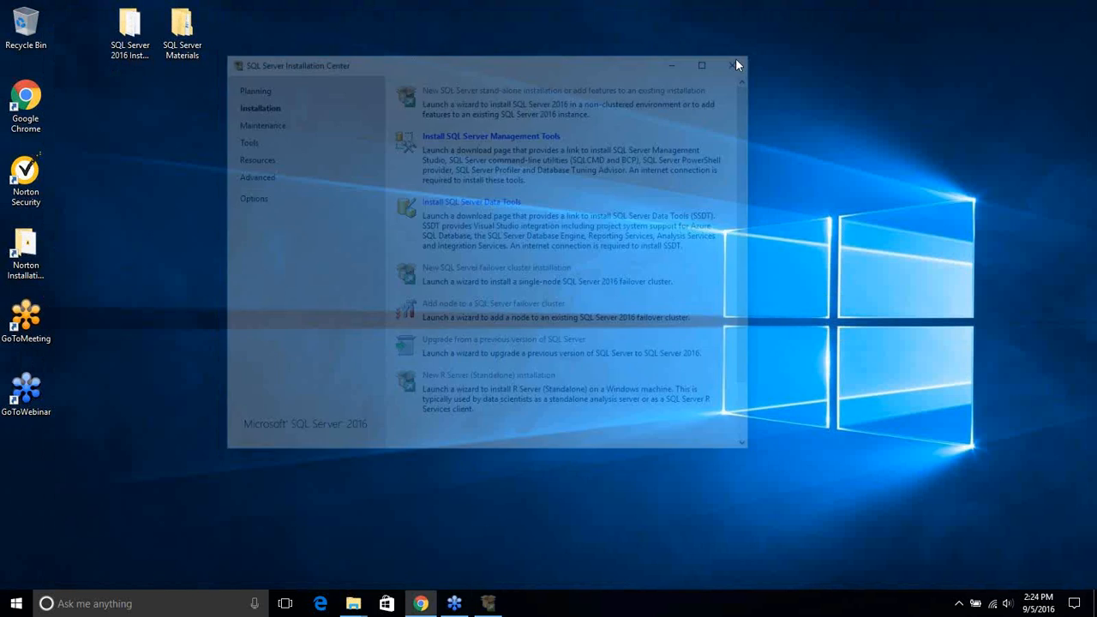
# Run SSMS-Setup-ENU from the SQL Server 2016 Installation folder as administrator
pyautogui.moveTo(360, 606)
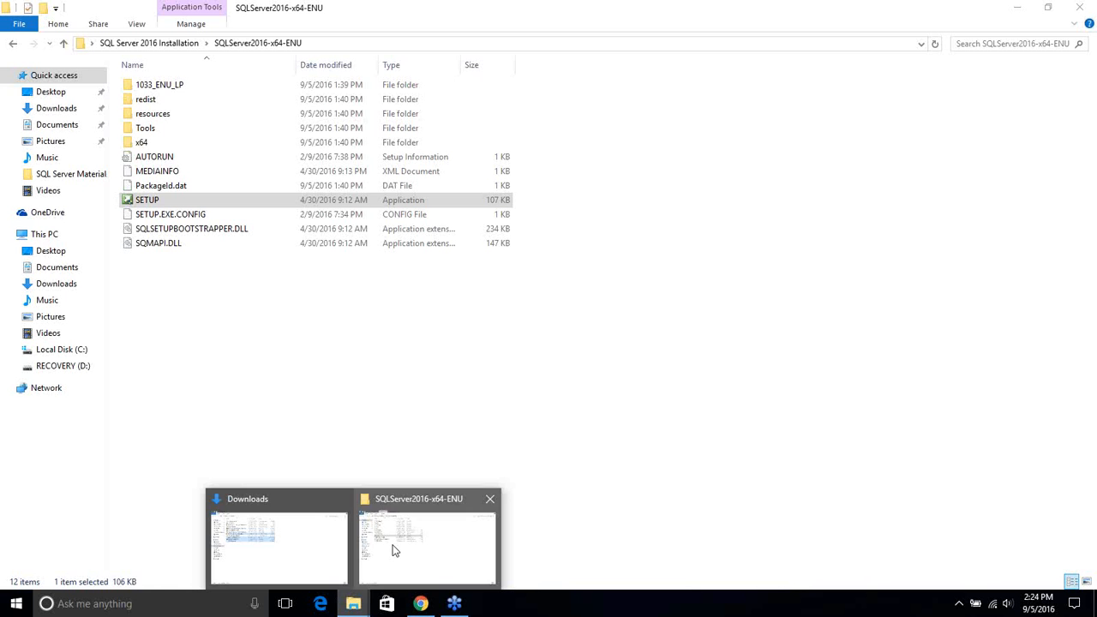
pyautogui.click(394, 551)
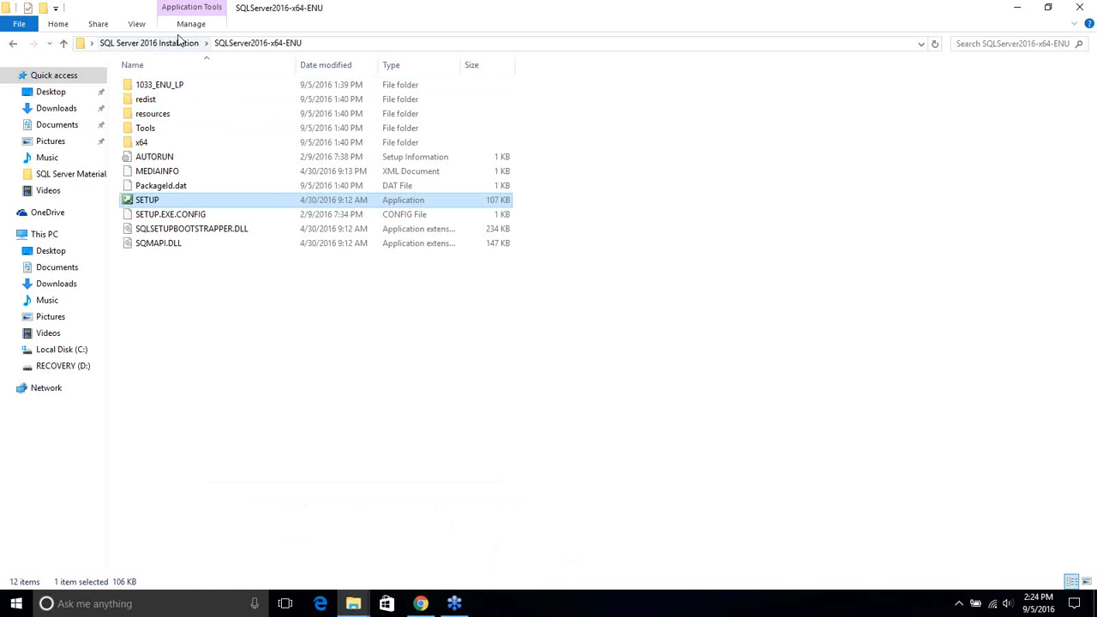
pyautogui.click(175, 43)
pyautogui.click(176, 144)
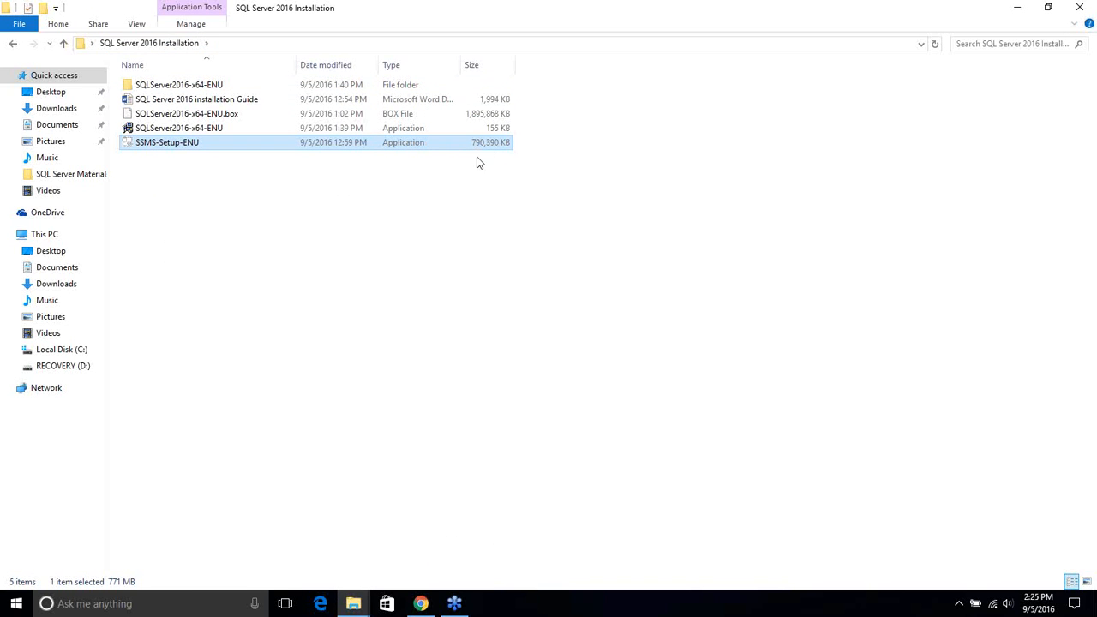
pyautogui.rightClick(170, 146)
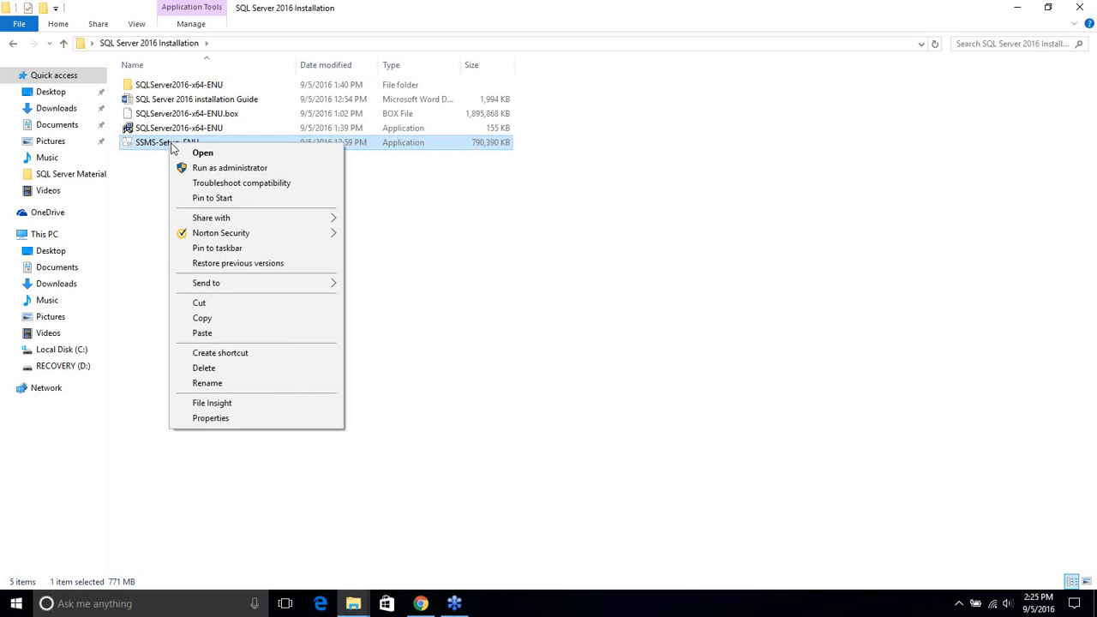
pyautogui.click(246, 169)
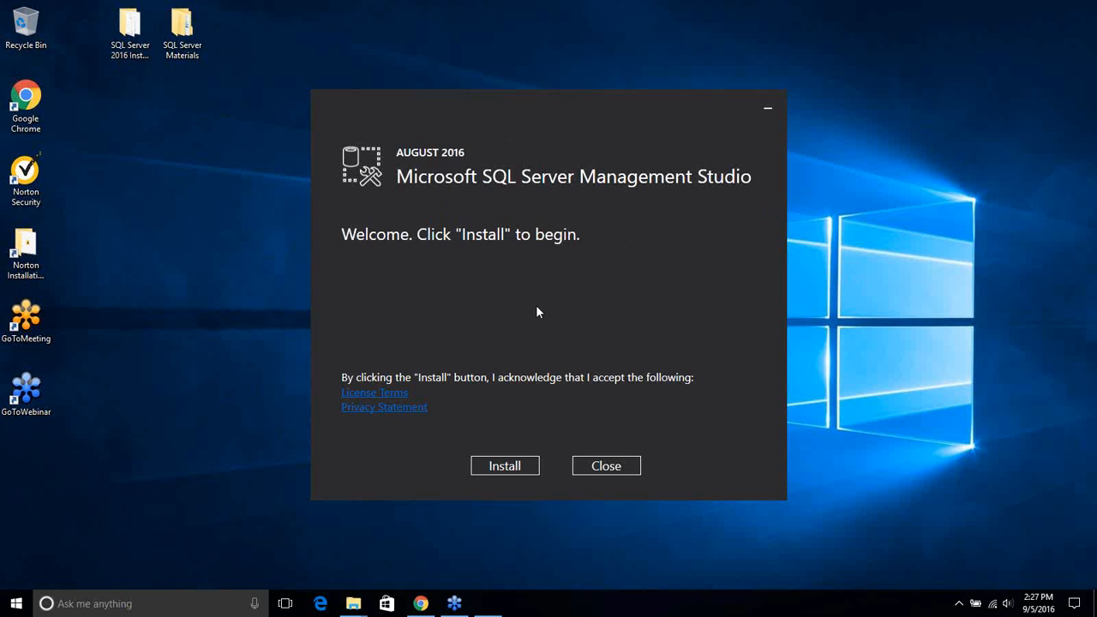
# Install Management Studio and close setup once it completes successfully
pyautogui.click(519, 467)
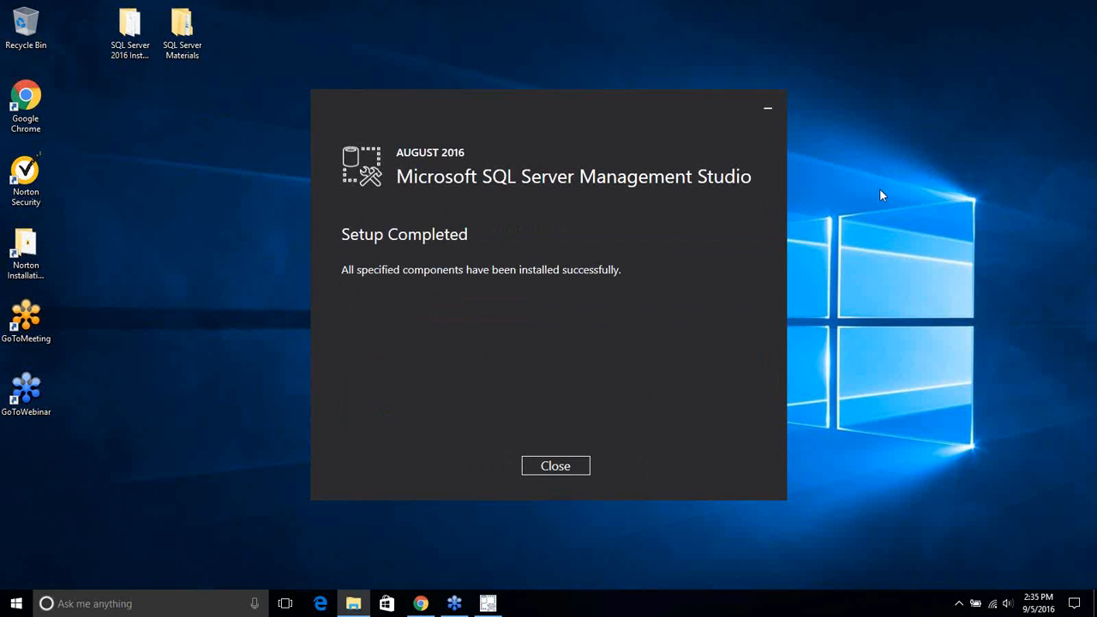
pyautogui.click(555, 466)
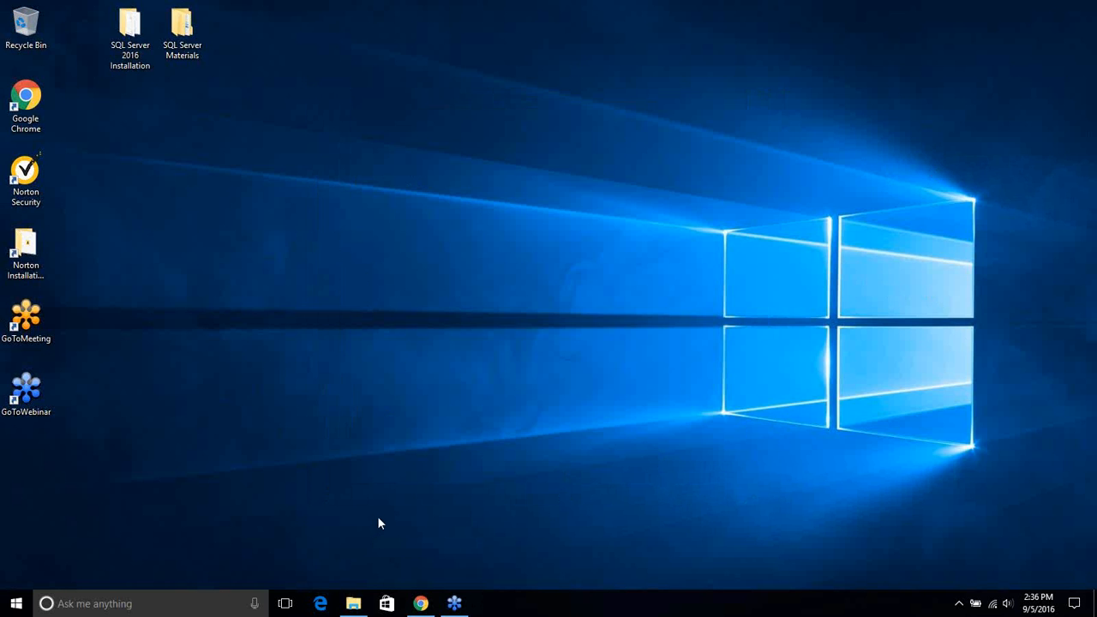
# Pin SQL Server Management Studio from the Microsoft SQL Server 2016 group to the taskbar and launch it
pyautogui.click(24, 605)
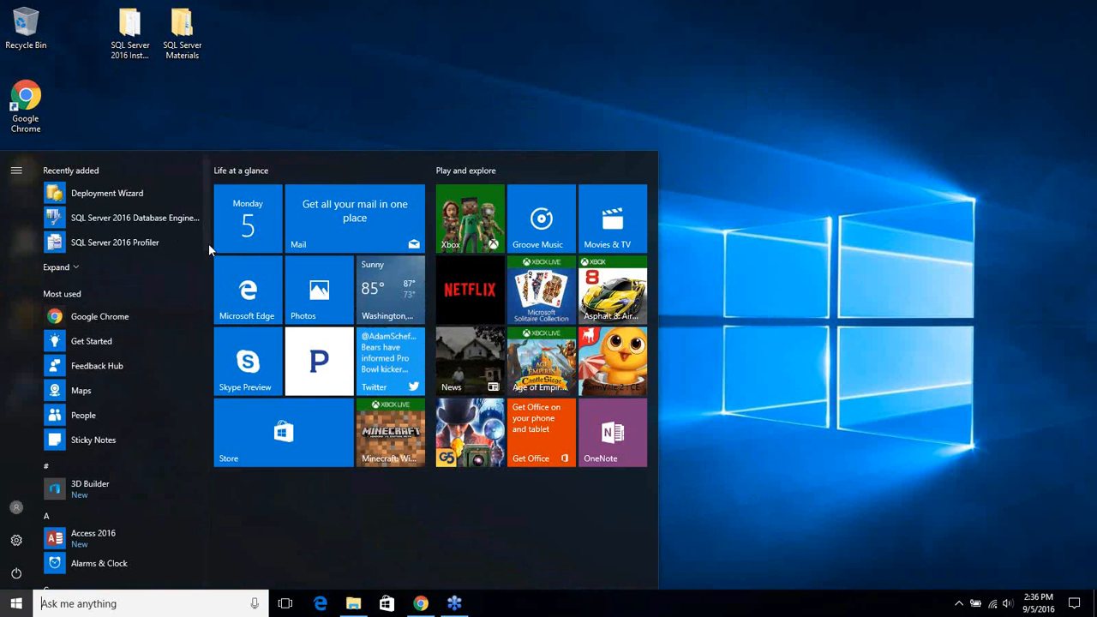
pyautogui.moveTo(207, 243); pyautogui.dragTo(211, 436)
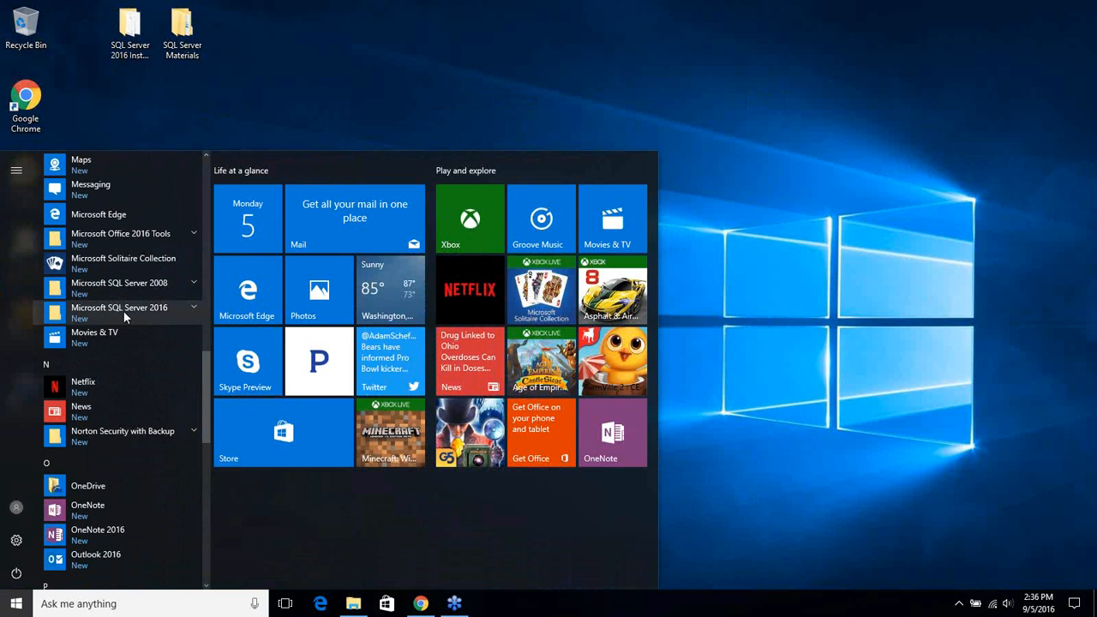
pyautogui.click(196, 306)
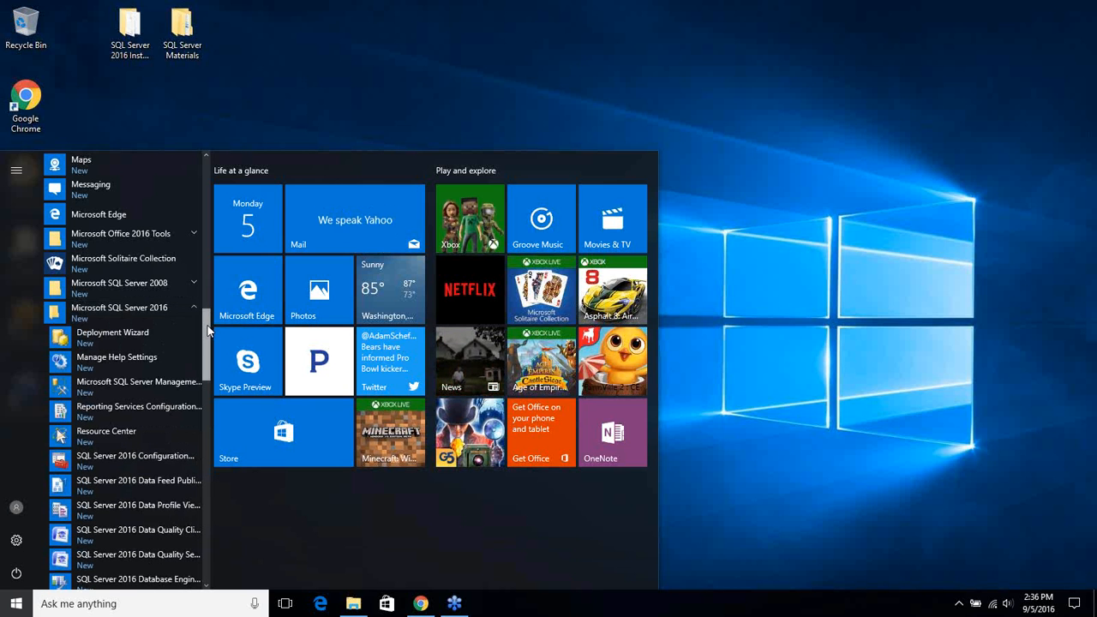
pyautogui.rightClick(137, 388)
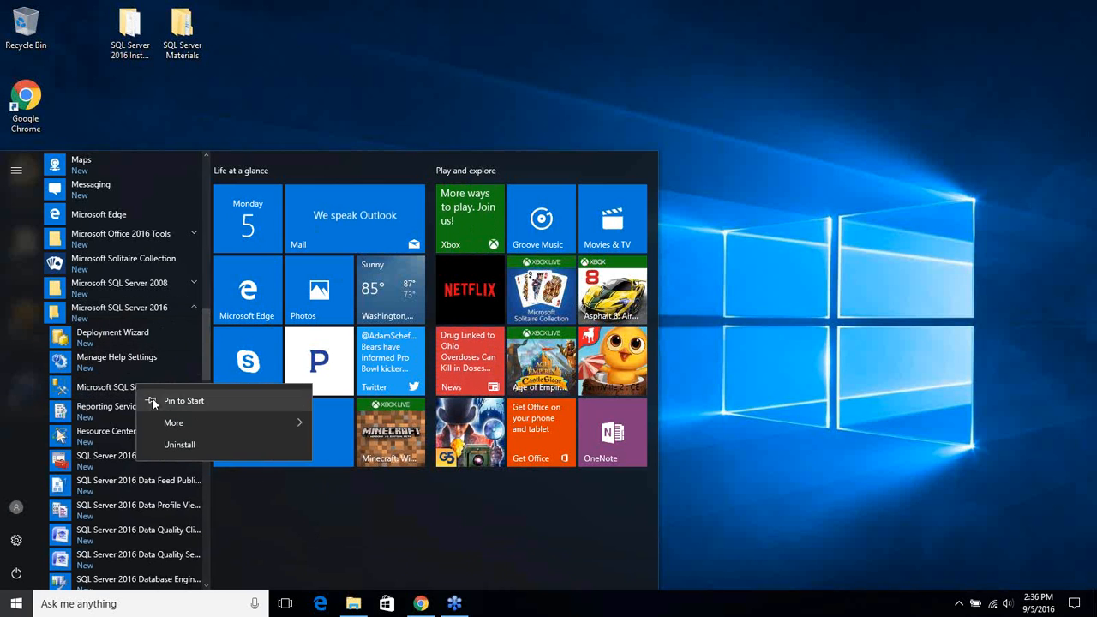
pyautogui.moveTo(220, 433)
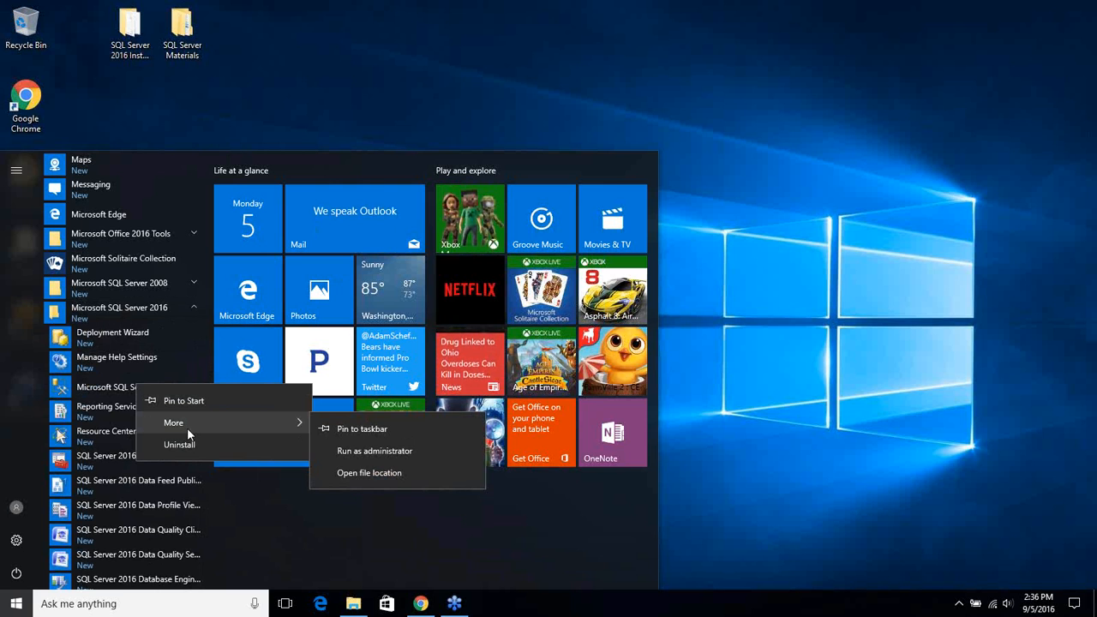
pyautogui.click(391, 429)
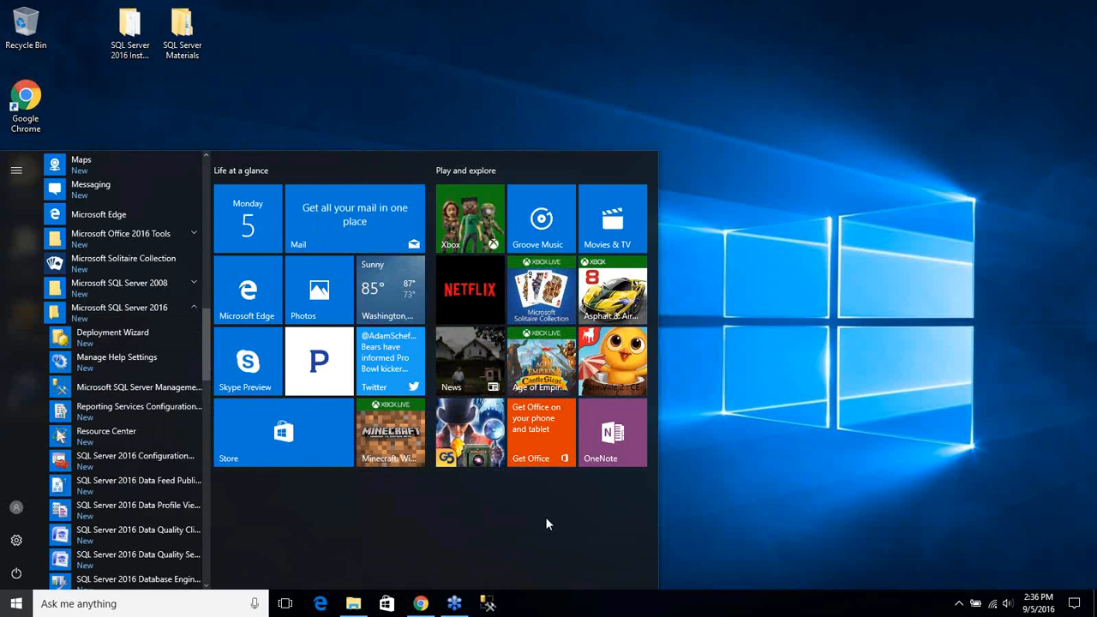
pyautogui.click(494, 604)
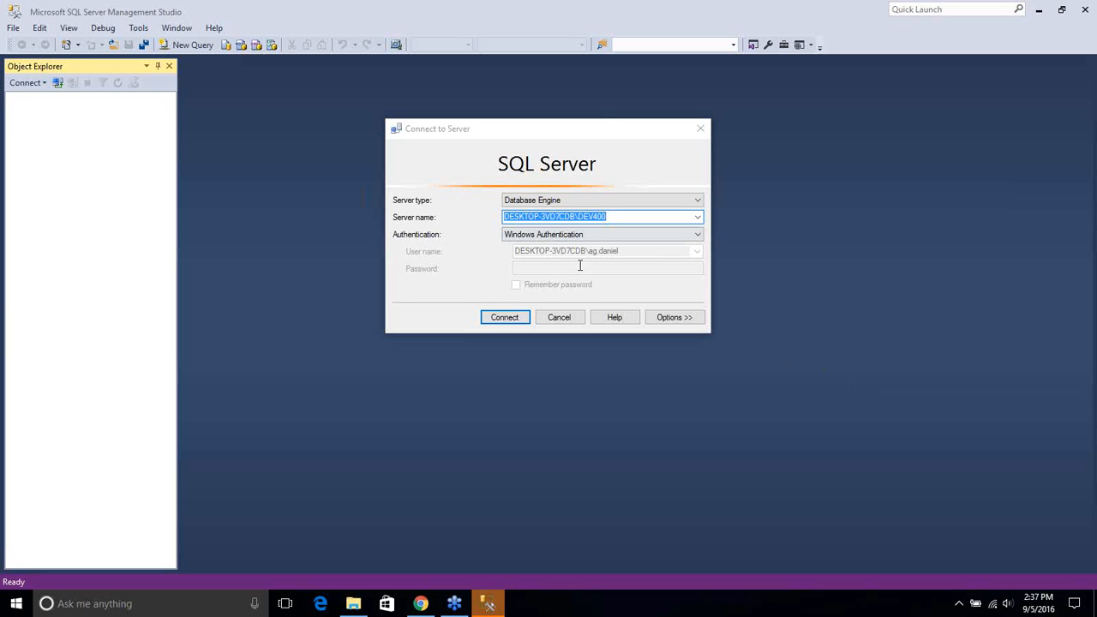
# Clear the existing Server name in Connect to Server
pyautogui.click(633, 216)
pyautogui.moveTo(644, 217); pyautogui.dragTo(328, 193)
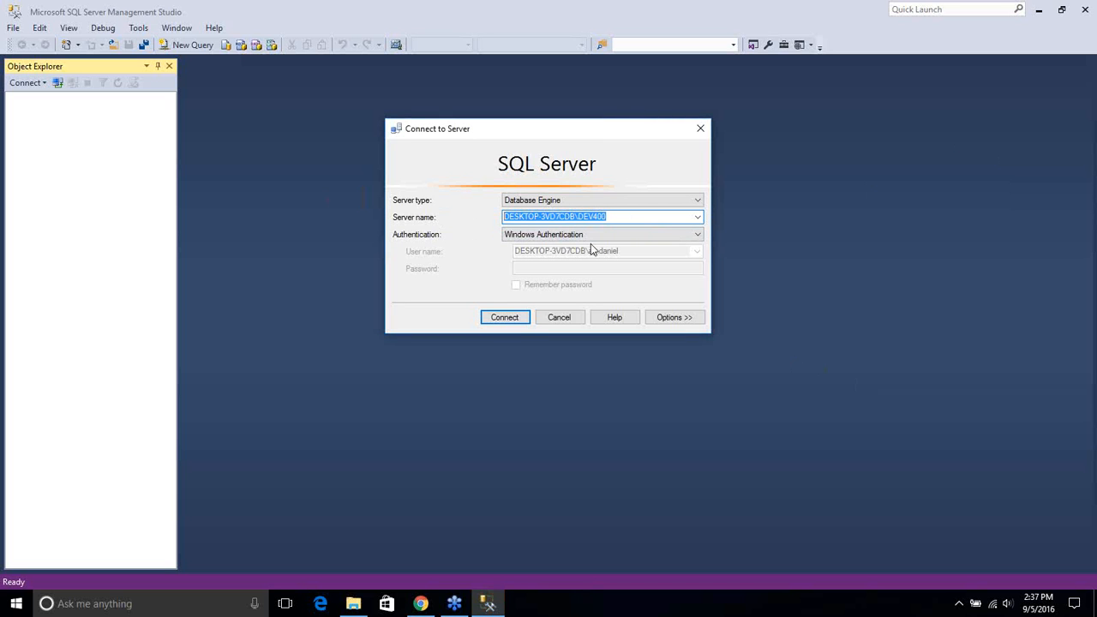
pyautogui.click(605, 215)
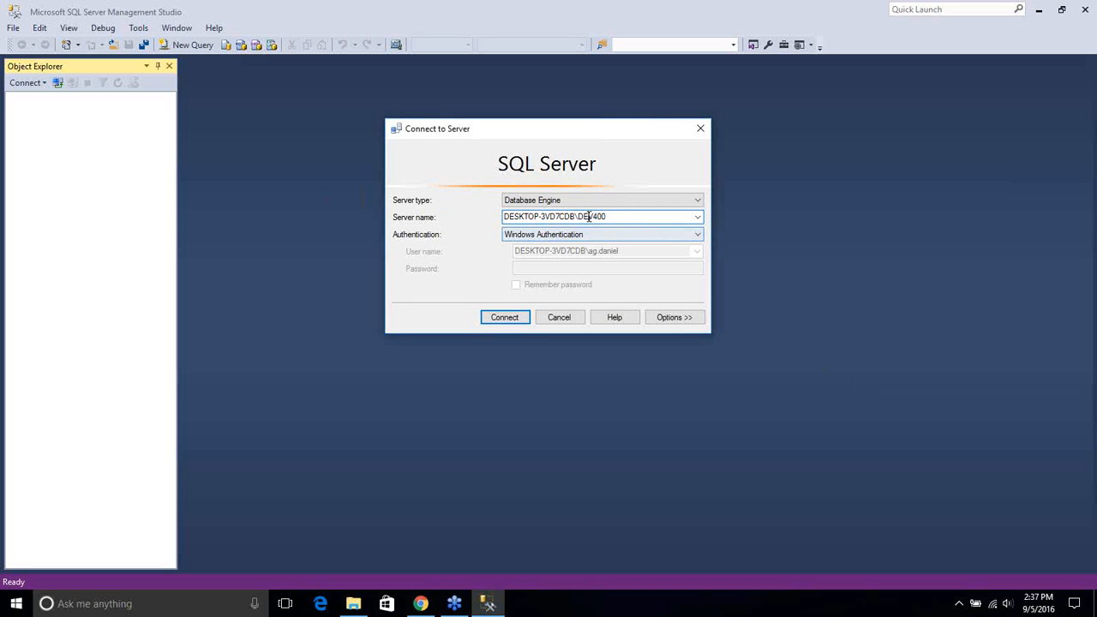
pyautogui.moveTo(589, 216); pyautogui.dragTo(315, 202)
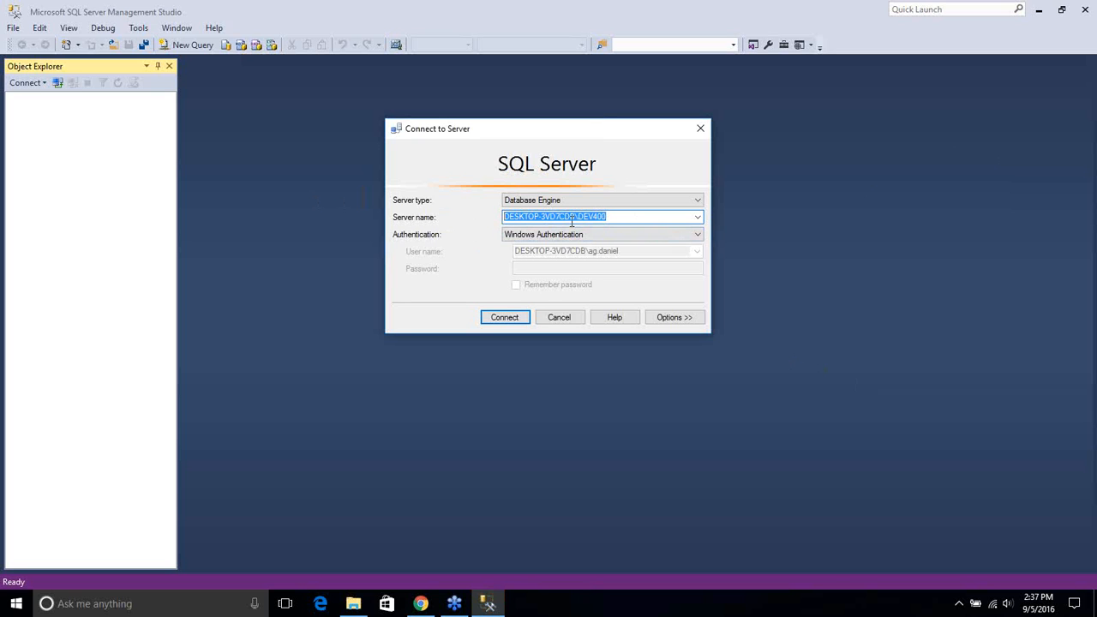
pyautogui.press('BackSpace')
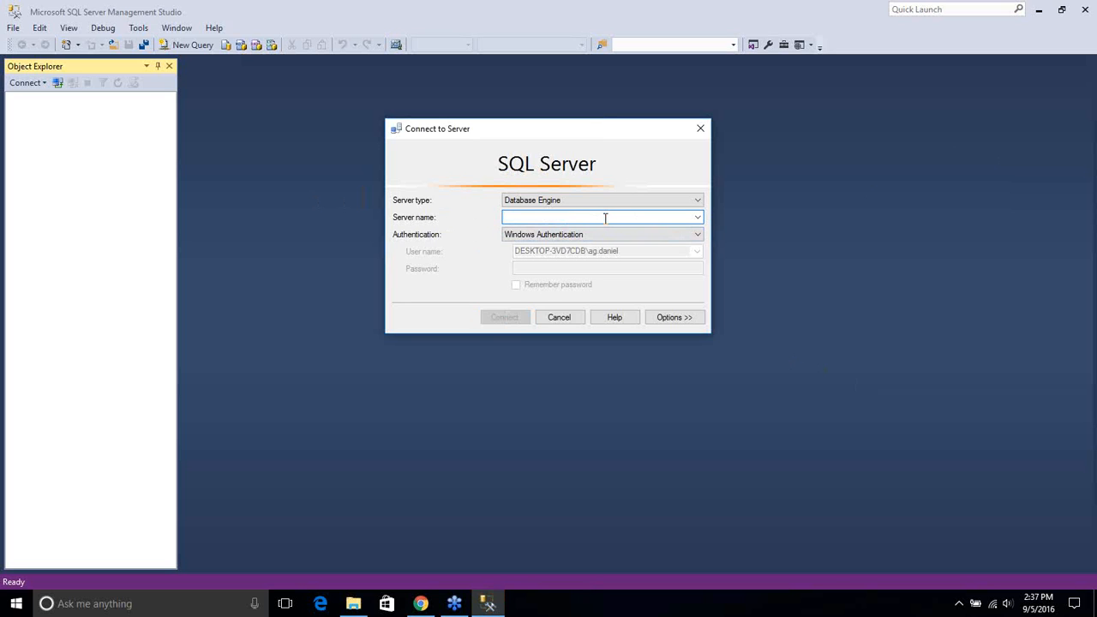
# Choose DESKTOP-3VD7CDB\DEV400 from the local Database Engine servers
pyautogui.click(698, 217)
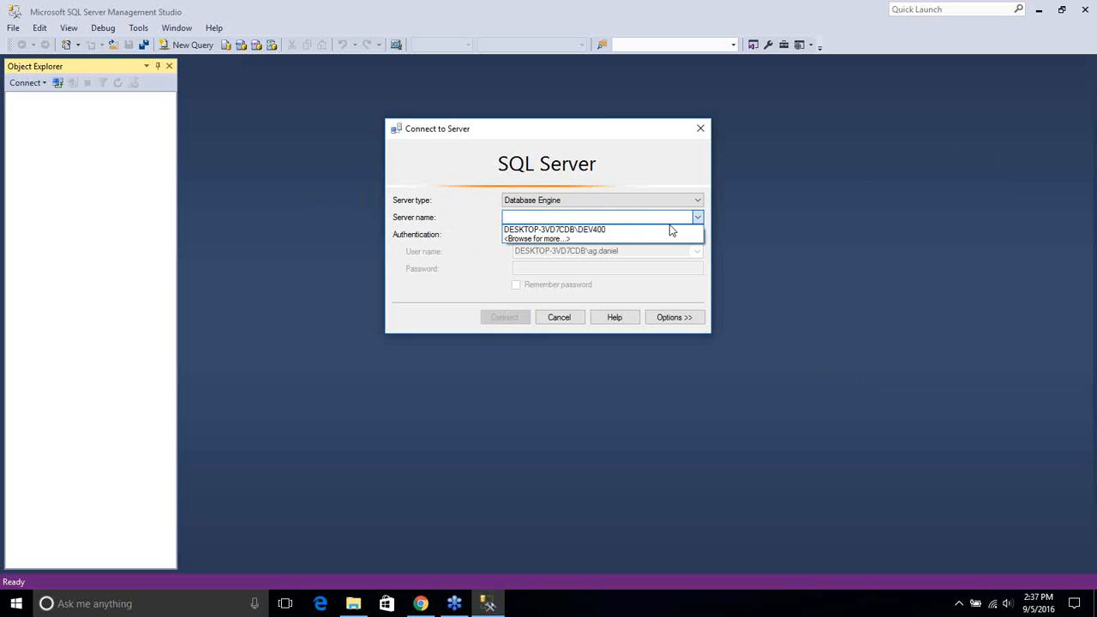
pyautogui.click(541, 238)
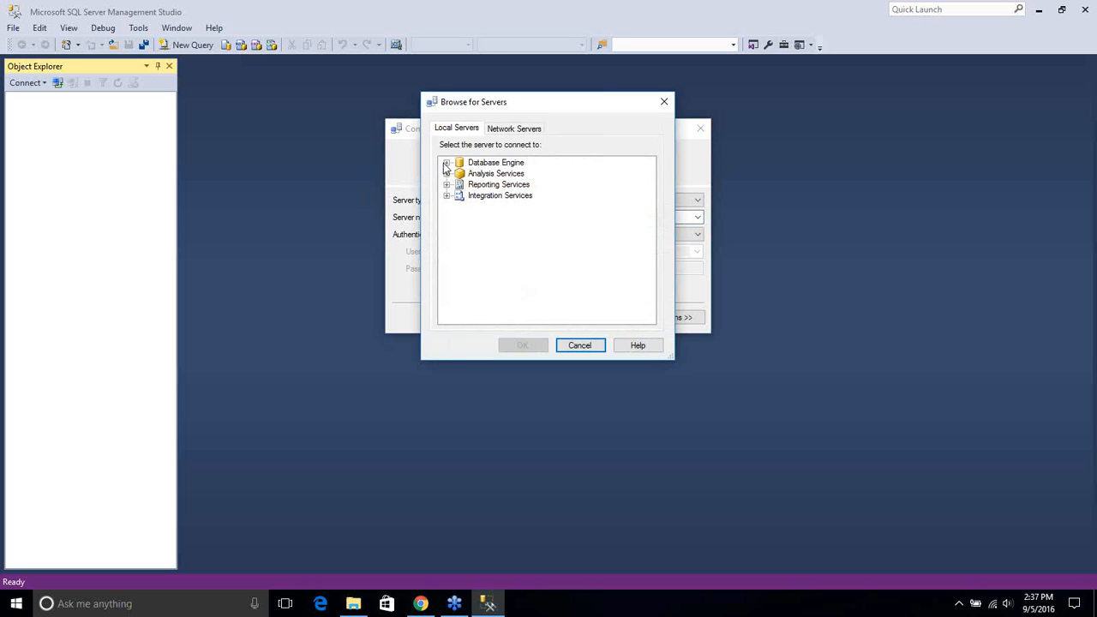
pyautogui.click(445, 163)
pyautogui.click(518, 174)
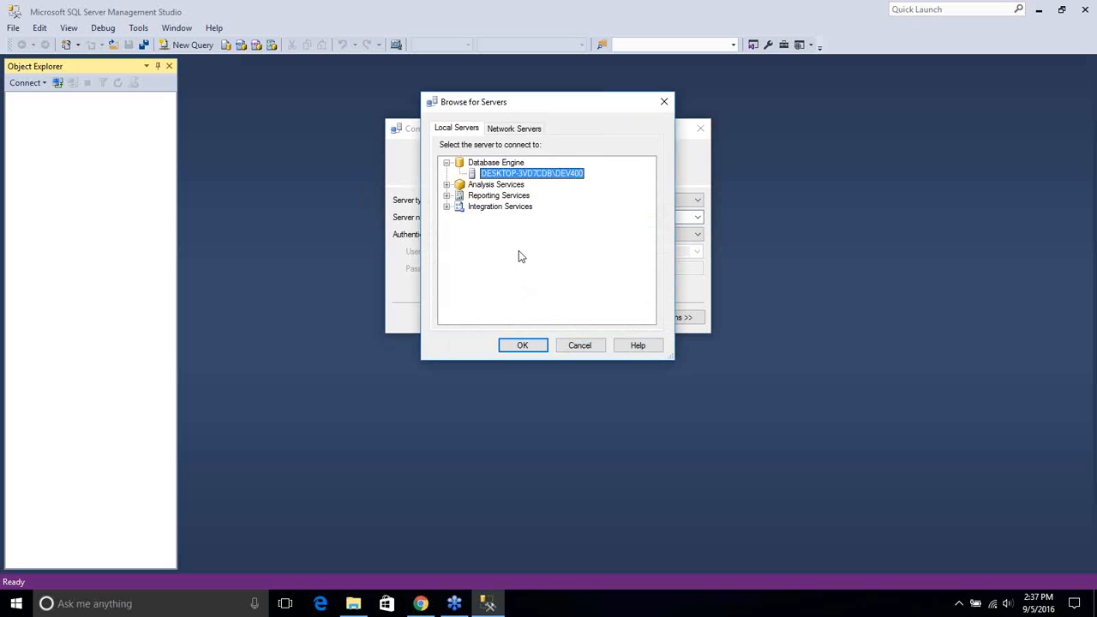
pyautogui.click(528, 347)
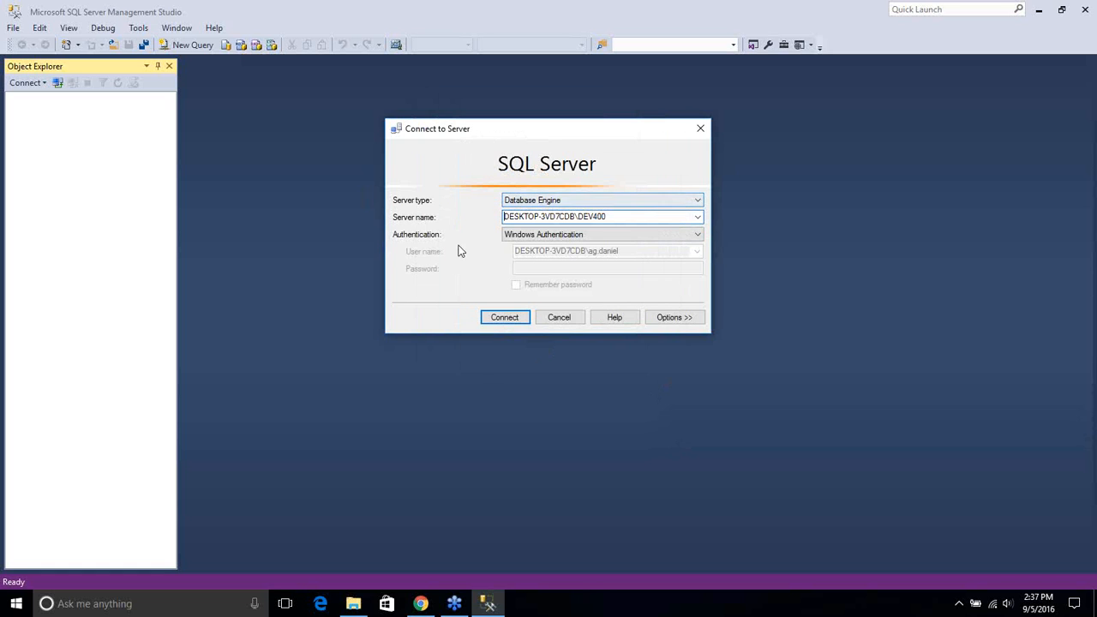
# Connect to DEV400 with Windows Authentication and expand the Databases node in Object Explorer
pyautogui.click(538, 240)
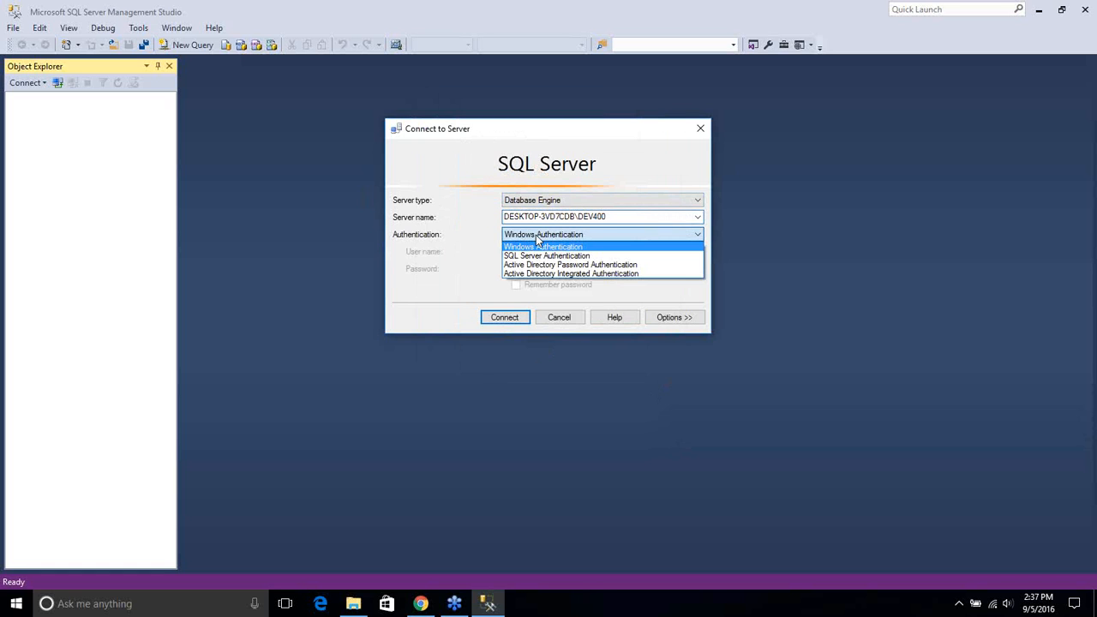
pyautogui.click(538, 240)
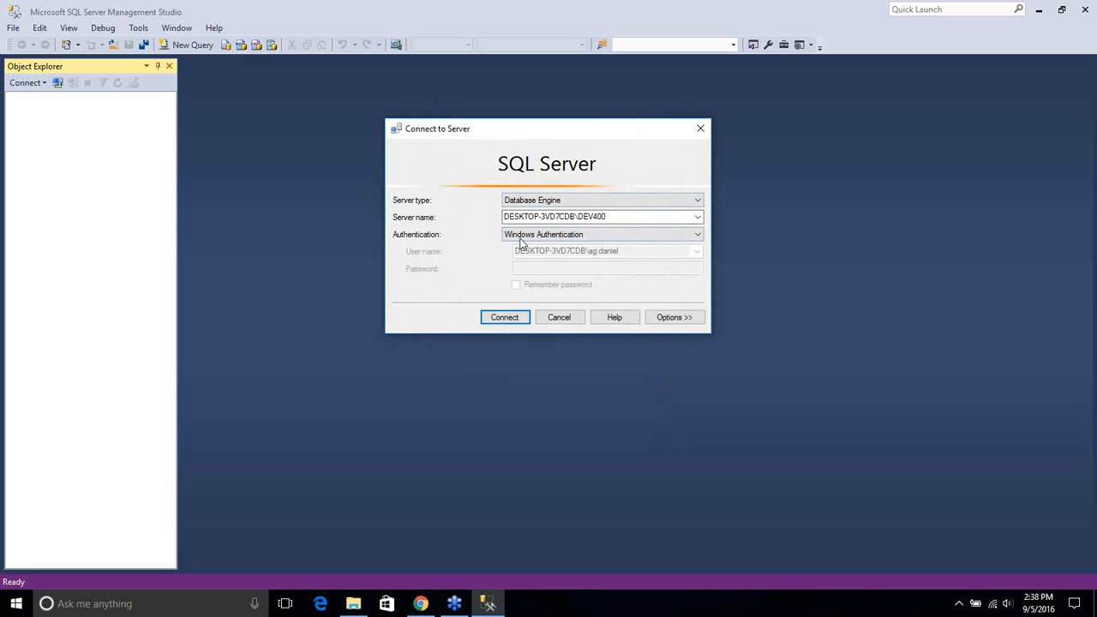
pyautogui.click(507, 318)
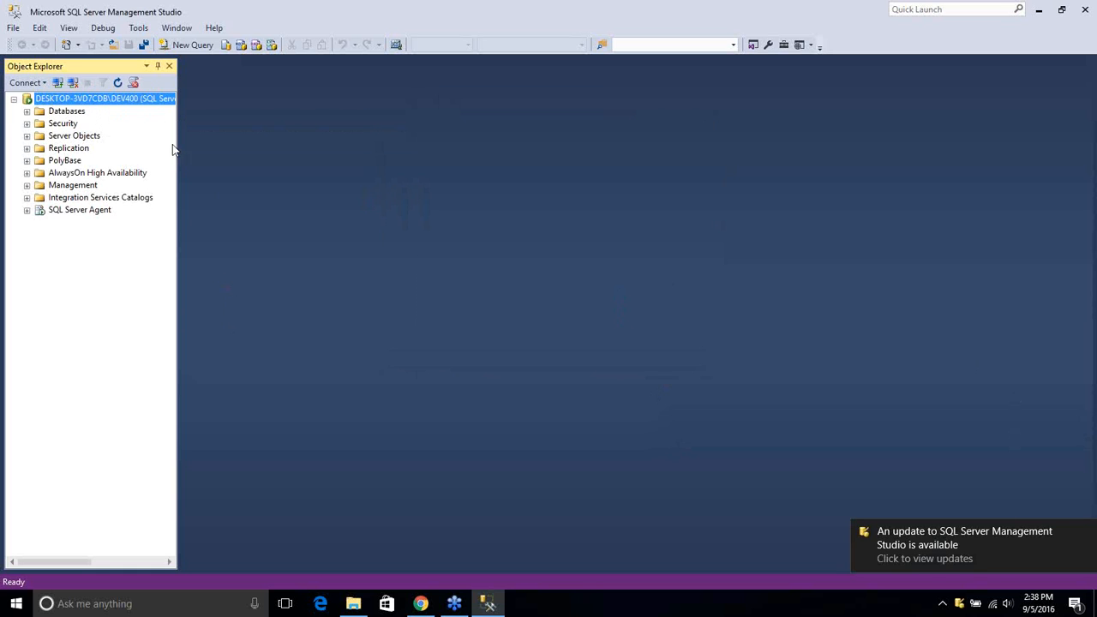
pyautogui.click(26, 111)
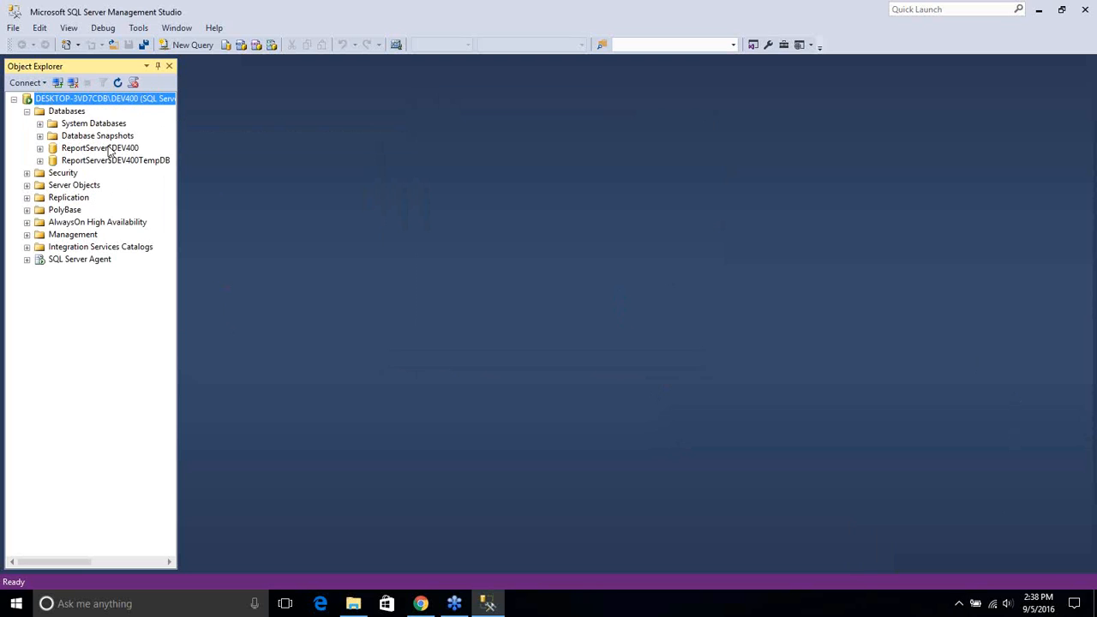